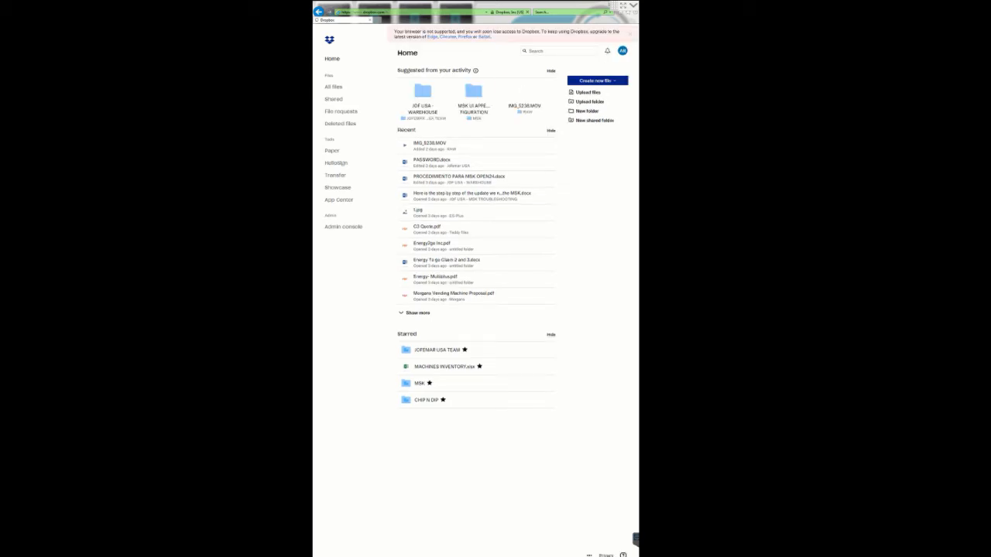
Open the UIElements folder via All files > JOFEMAR USA TEAM > JOF USA - TOUCHSCREEN PROJECTS > MSK
click(333, 87)
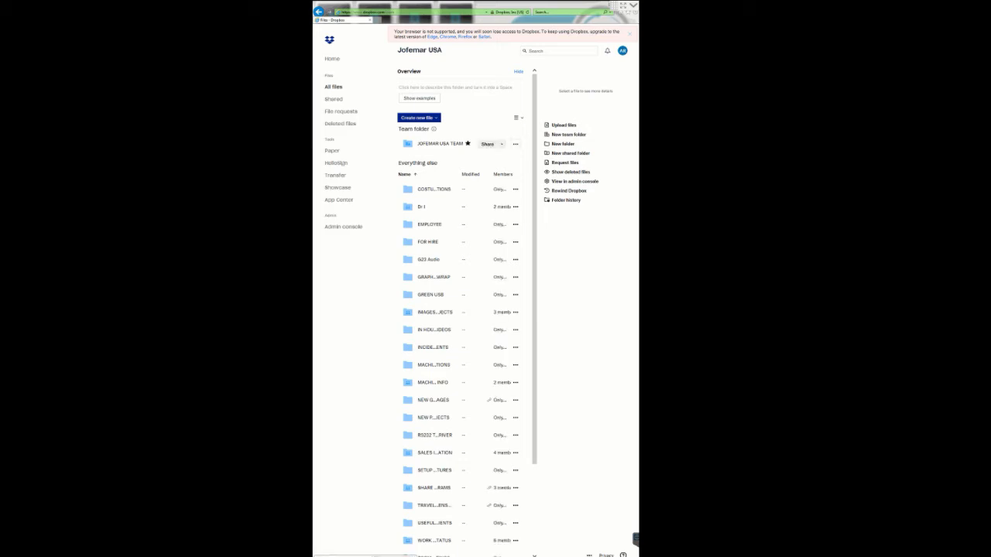
click(439, 144)
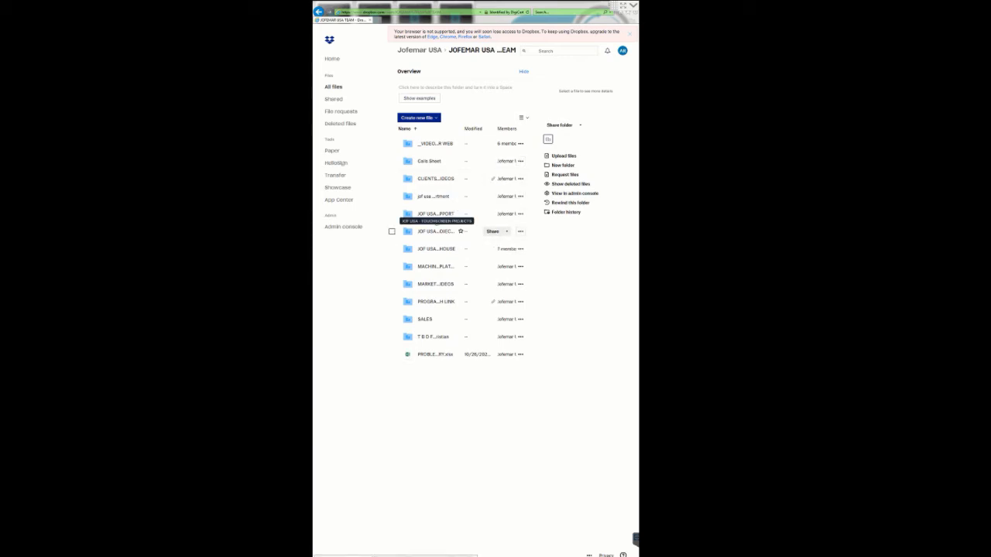
click(435, 231)
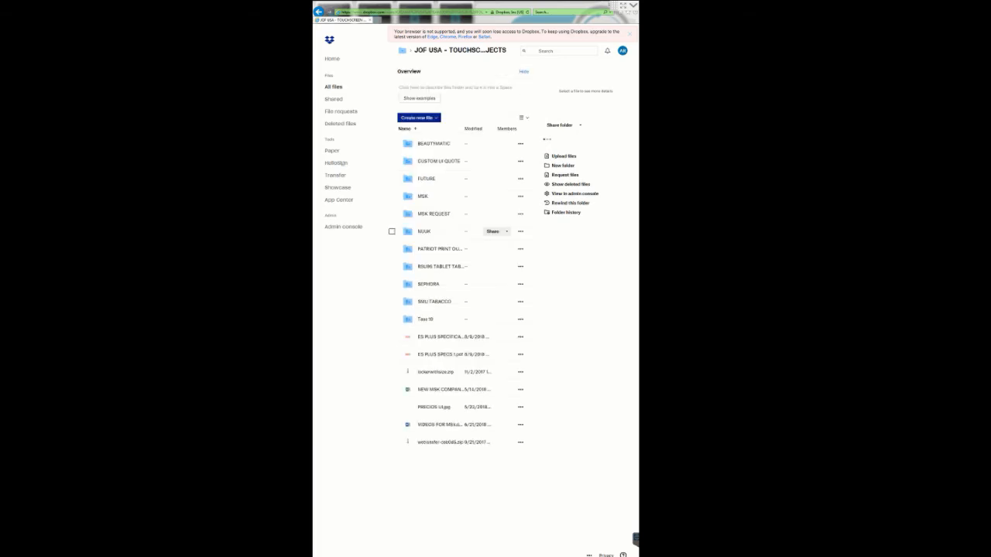
click(430, 196)
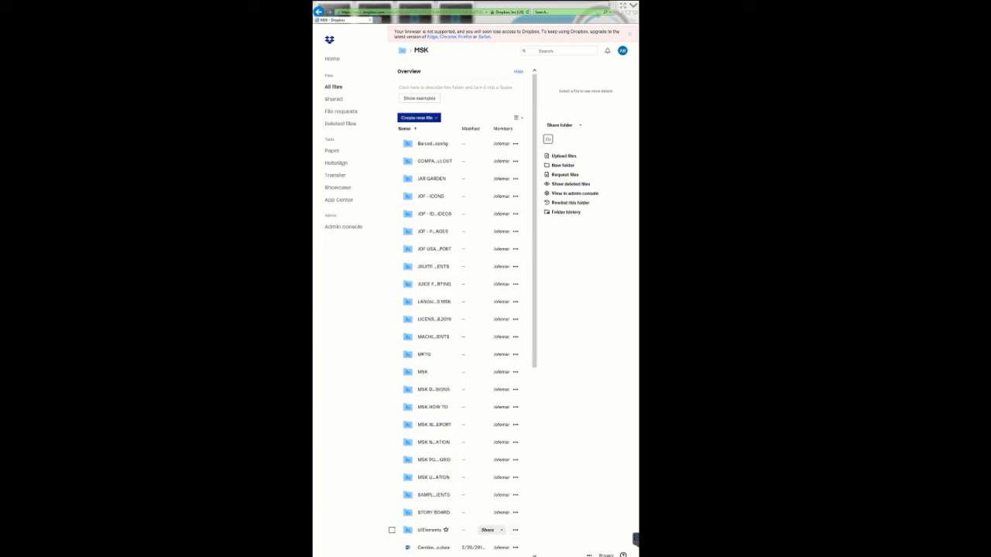
click(429, 530)
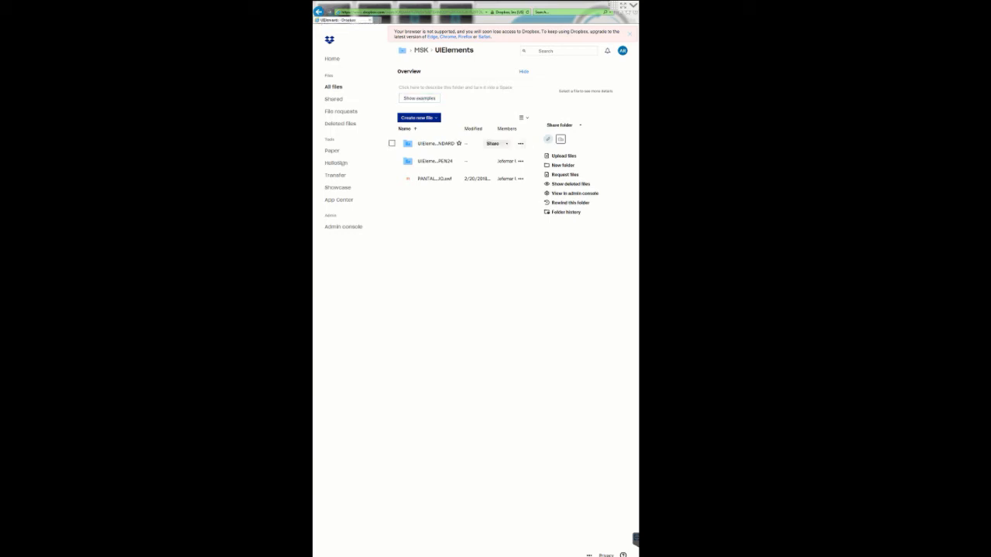
Download the UIElements - STANDARD folder as a zip, saving it to the Desktop
click(520, 143)
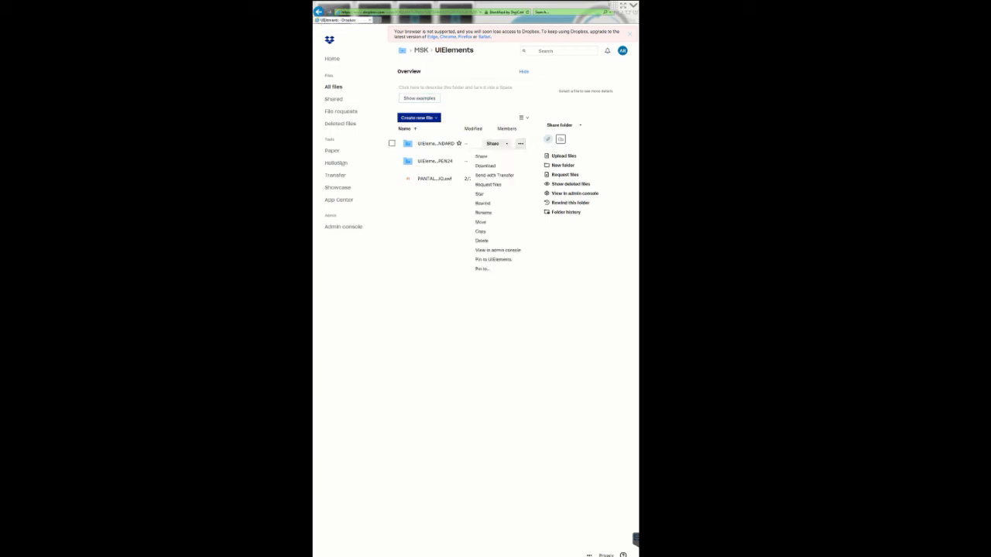
click(485, 166)
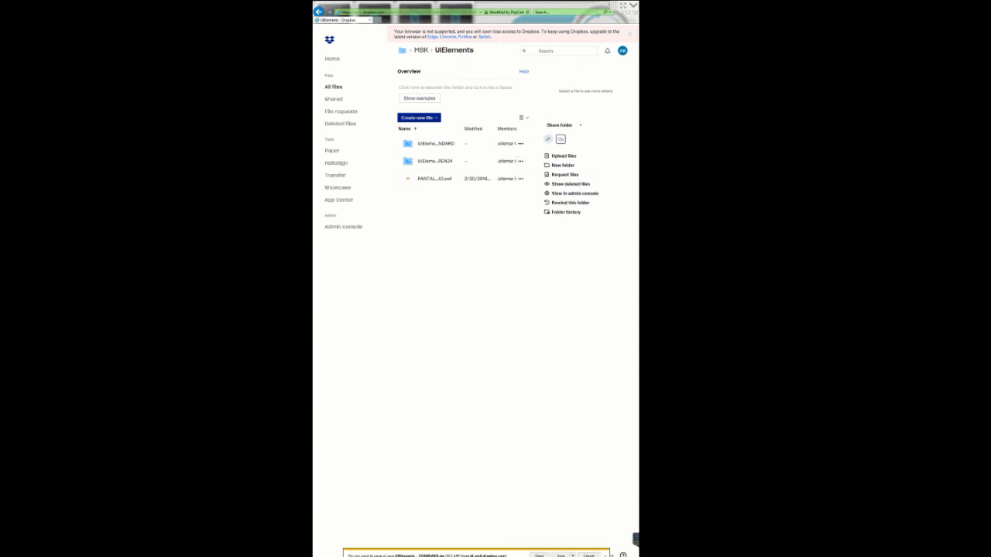
click(573, 556)
click(597, 550)
click(392, 250)
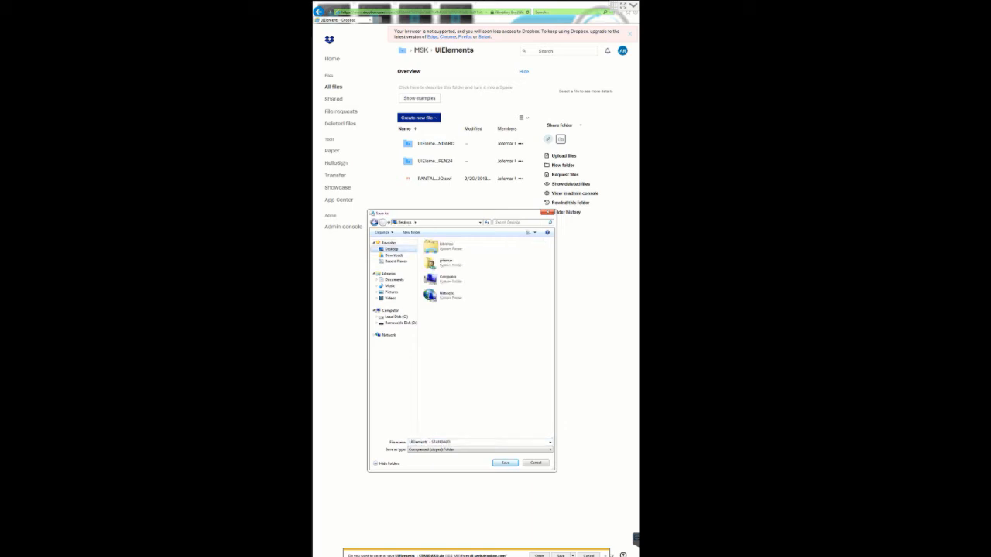
click(506, 463)
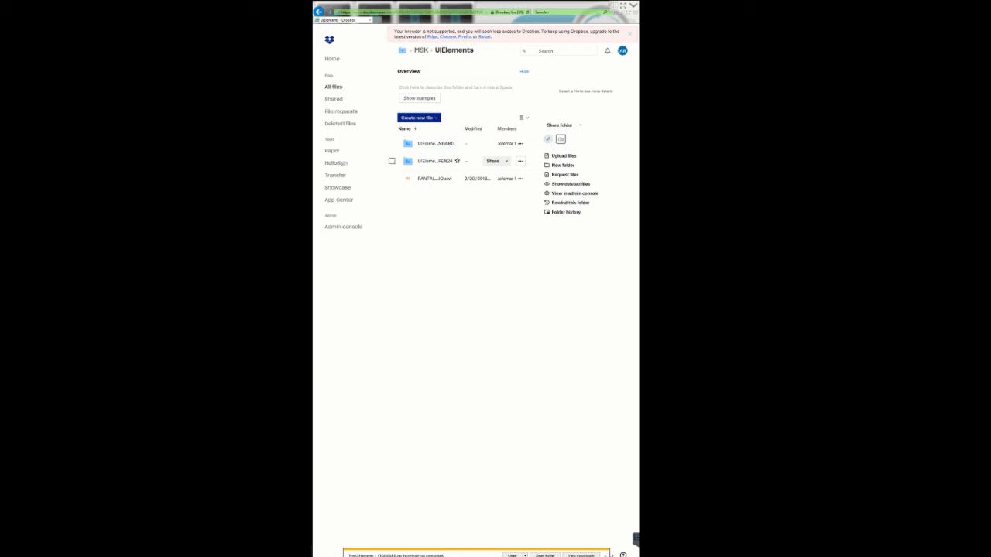
Download the UIElements - JOFEMAR OPEN24 folder as a zip, saving it to the Desktop
click(520, 161)
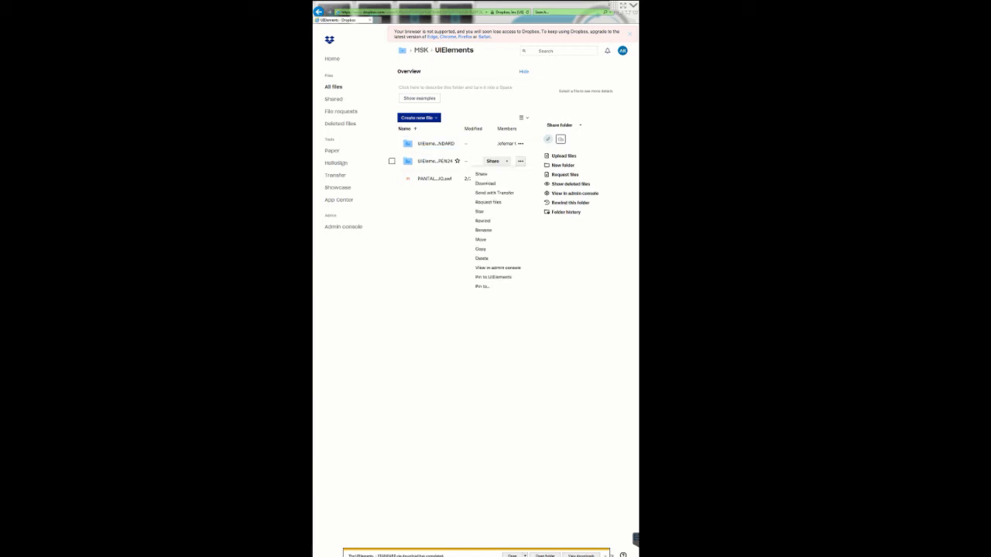
click(485, 184)
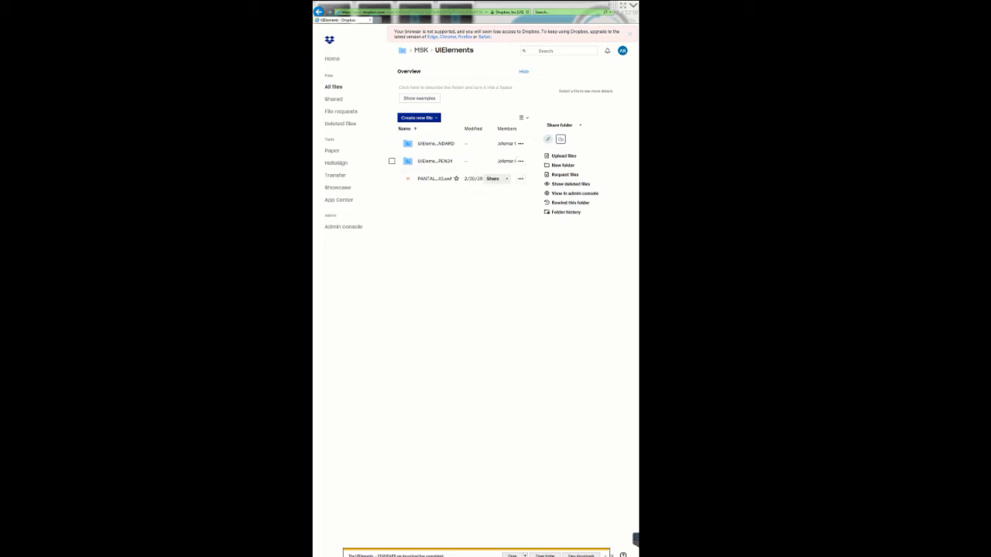
click(571, 555)
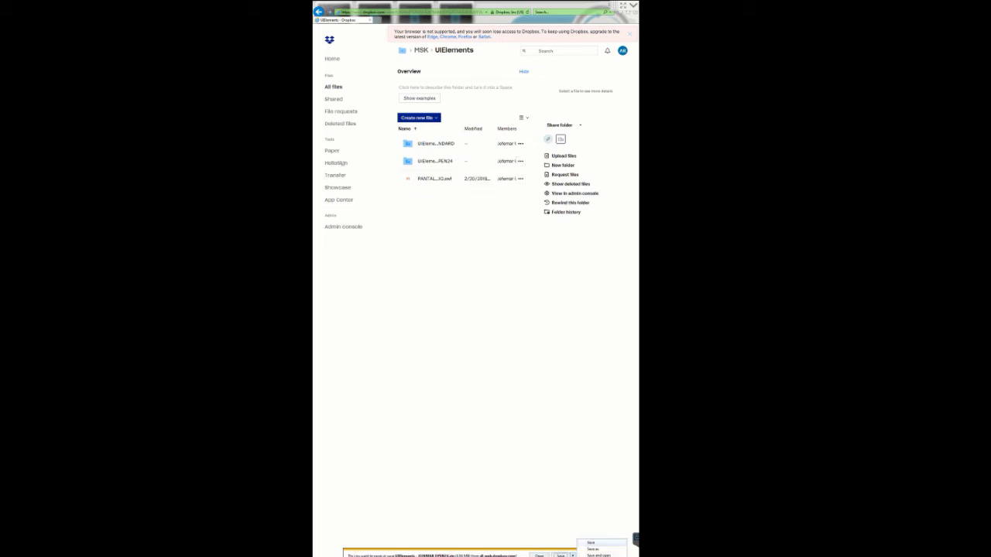
click(592, 548)
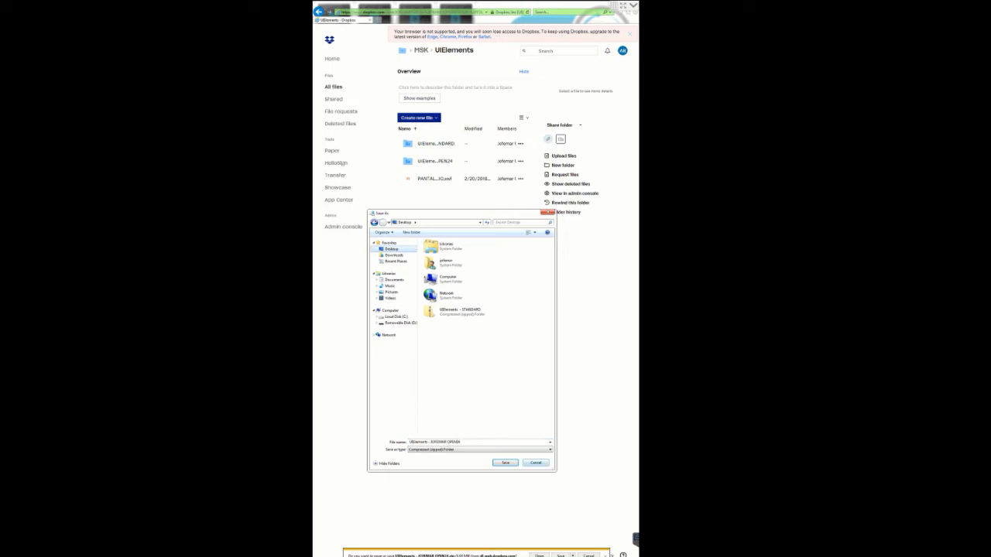
key(Return)
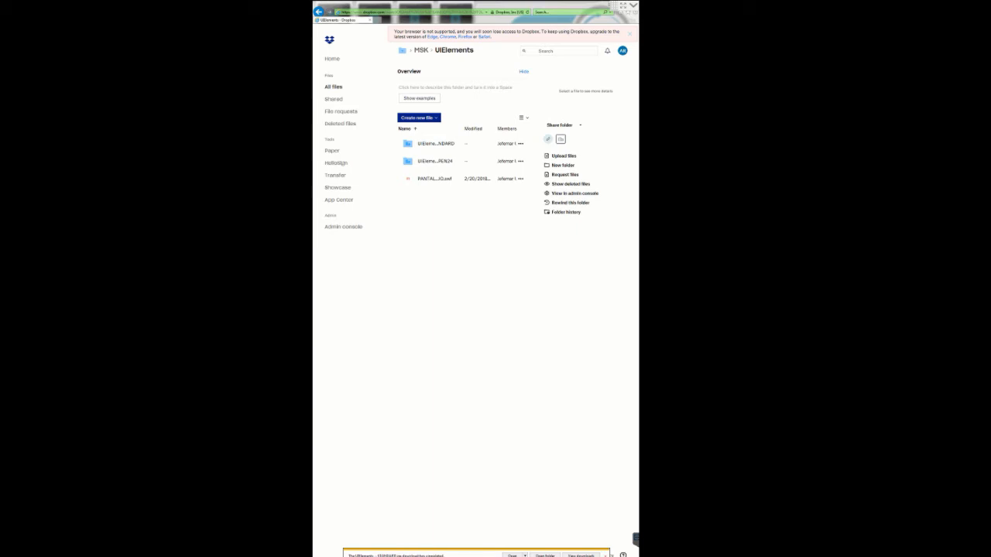
Switch to the Desktop in File Explorer and extract all files from the UIElements - STANDARD zip
drag(580, 4, 572, 75)
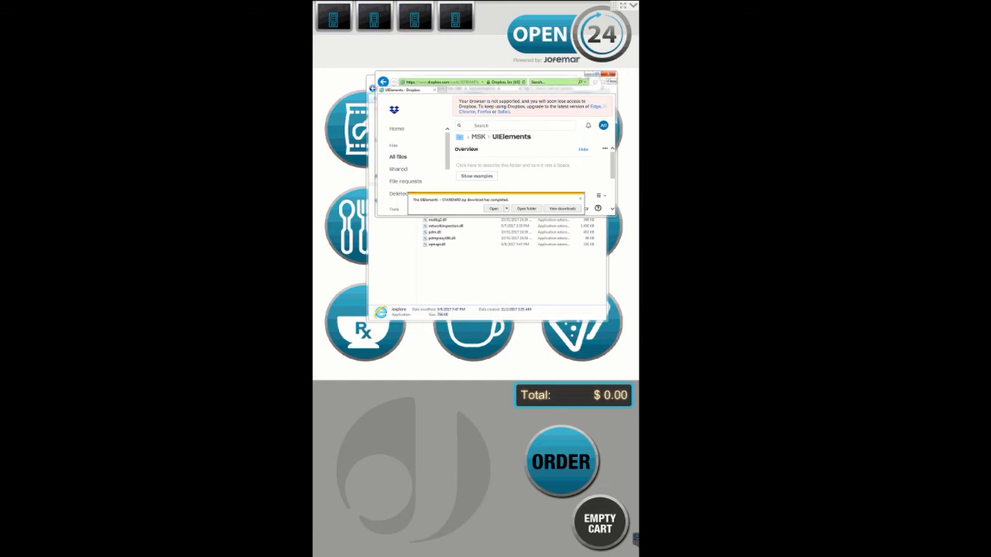
click(610, 80)
click(390, 116)
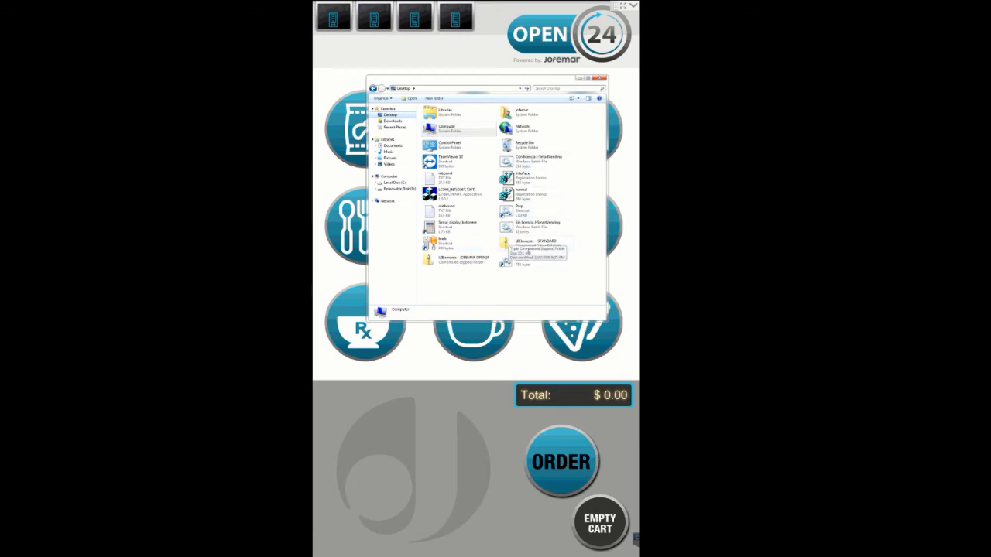
right_click(516, 241)
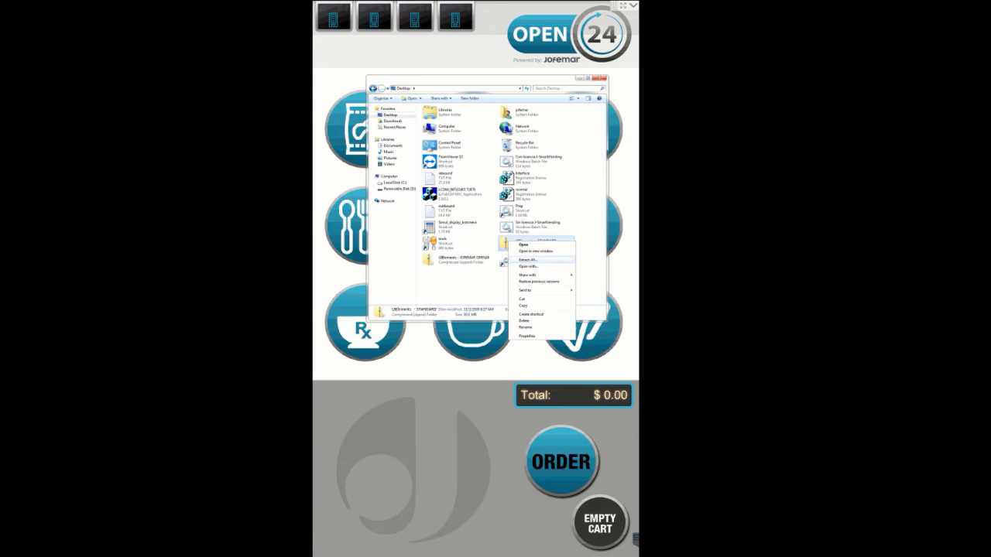
click(527, 259)
key(Return)
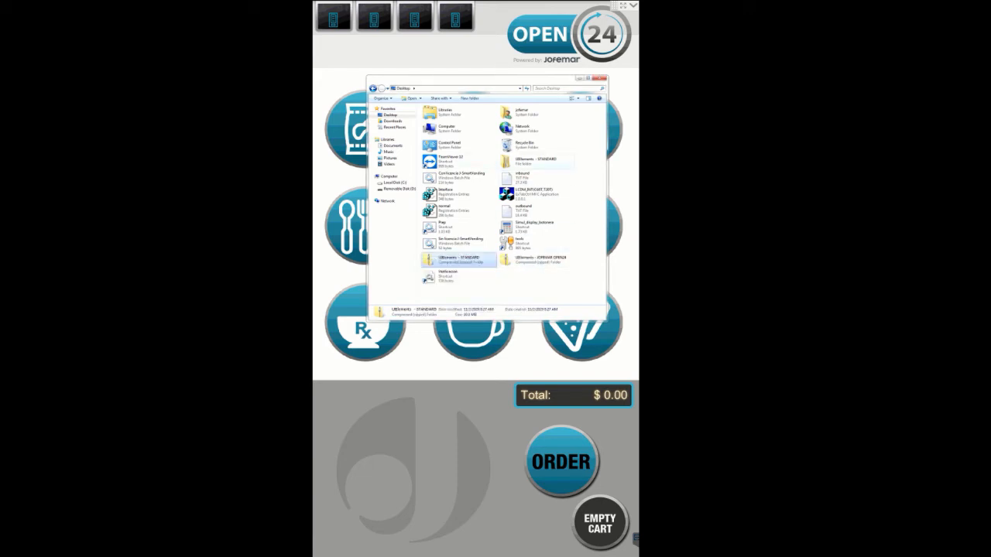
Extract all files from the UIElements - JOFEMAR OPEN24 zip on the Desktop
click(536, 161)
right_click(529, 260)
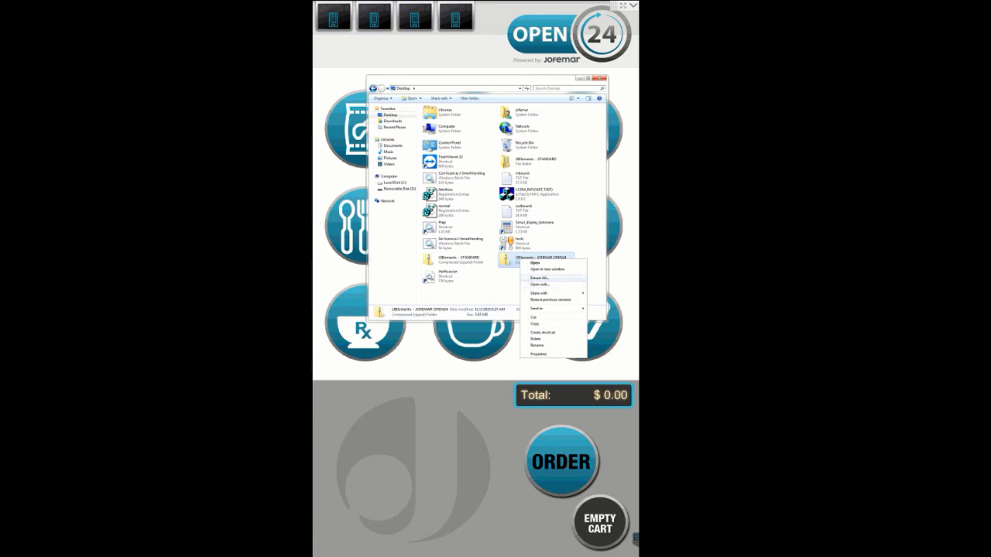
click(537, 278)
click(532, 342)
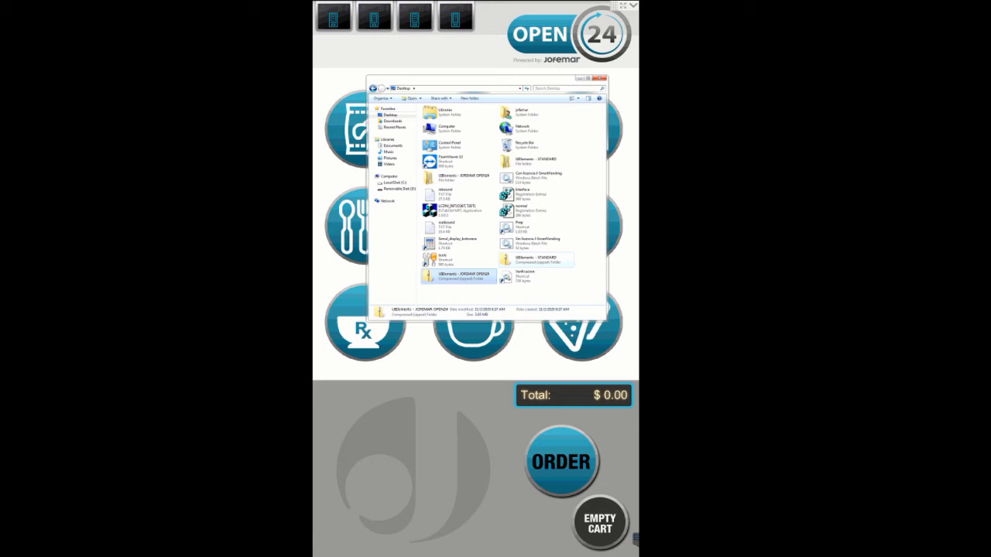
Open the extracted UIElements - STANDARD folder and the UIElements - STANDARD folder inside it
click(536, 161)
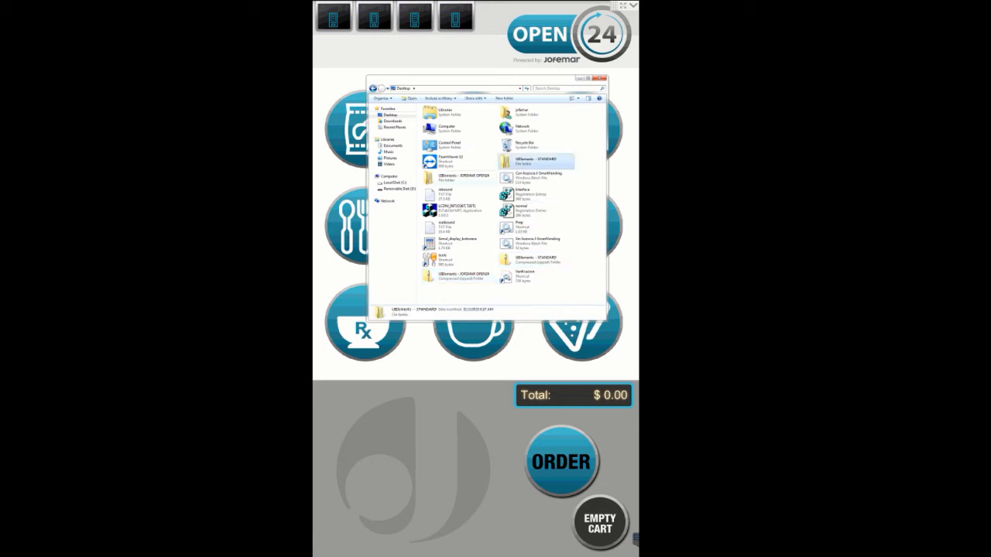
click(463, 178)
click(535, 161)
click(463, 178)
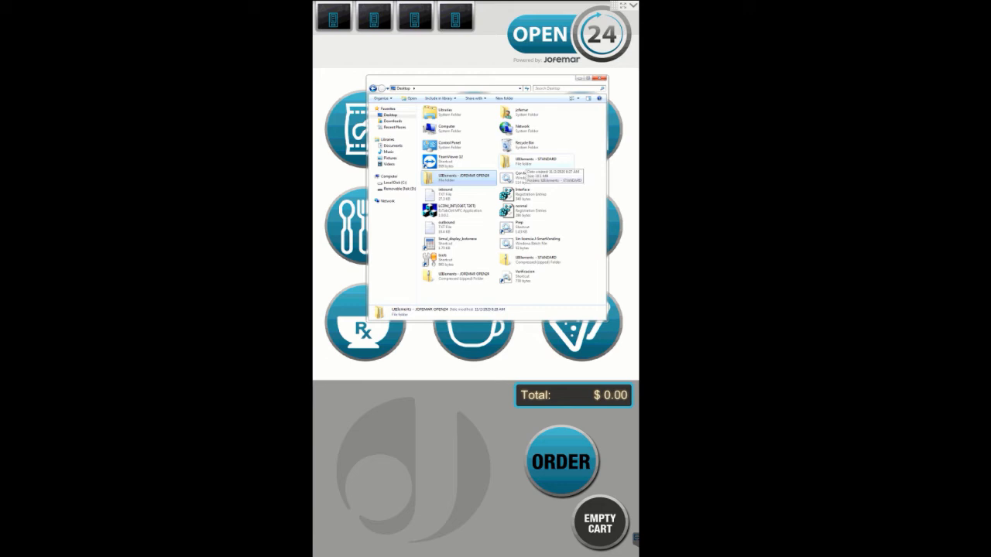
double_click(520, 161)
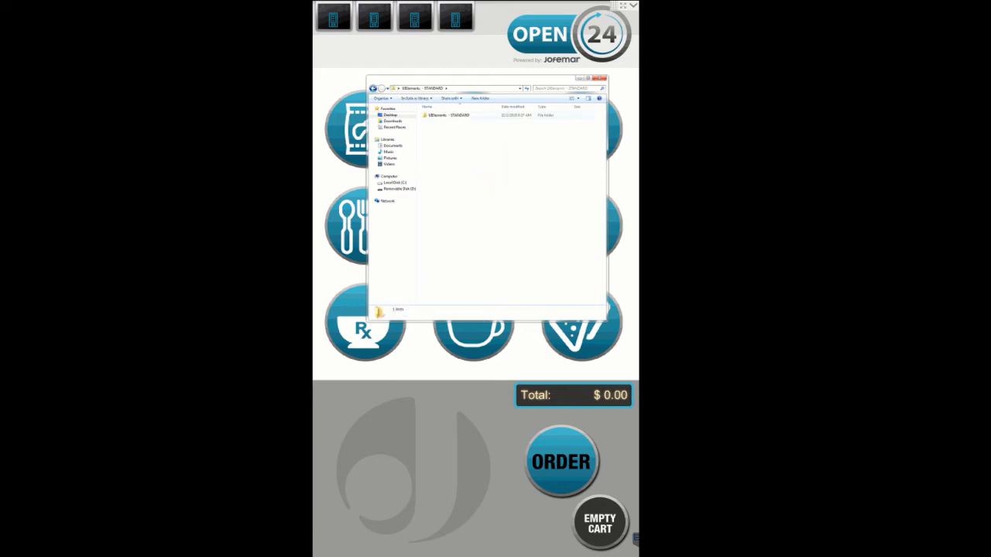
double_click(447, 116)
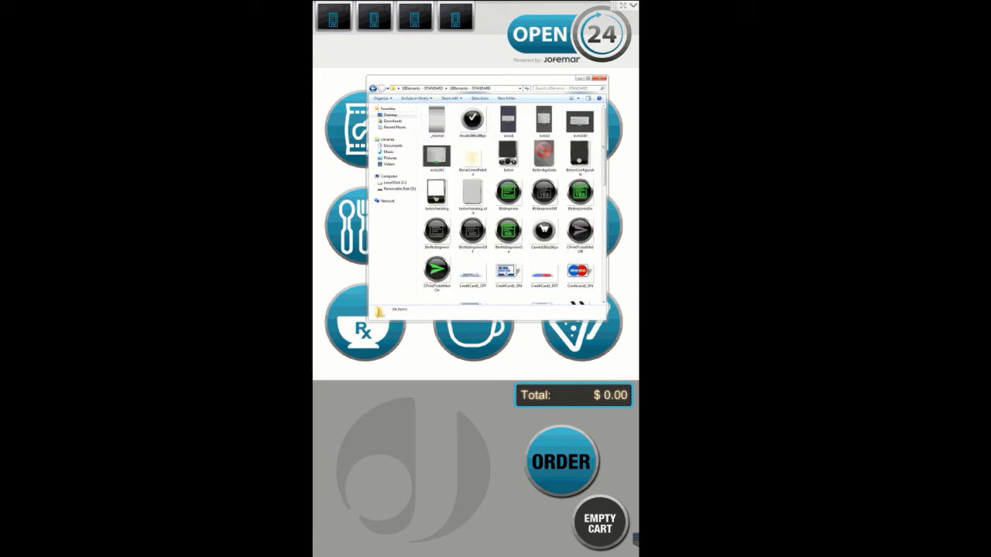
Select all the image files in the folder and copy them
scroll(508, 201, down, 3)
scroll(542, 205, down, 2)
scroll(542, 206, up, 5)
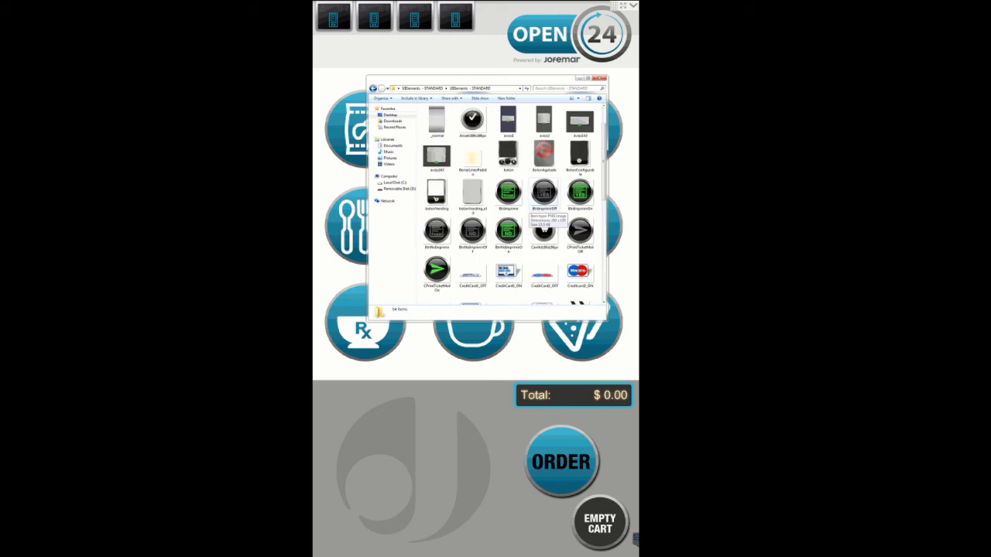
click(473, 160)
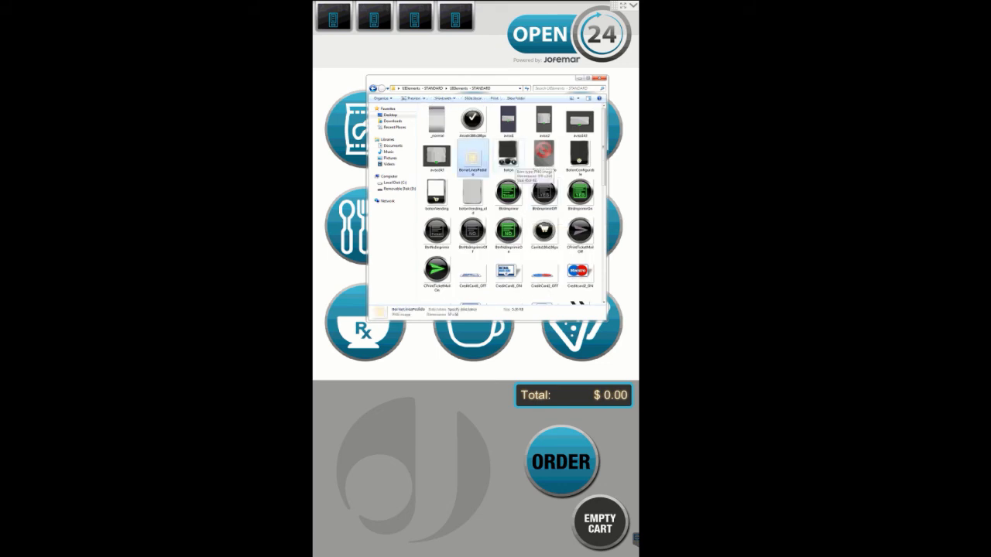
key(ctrl+a)
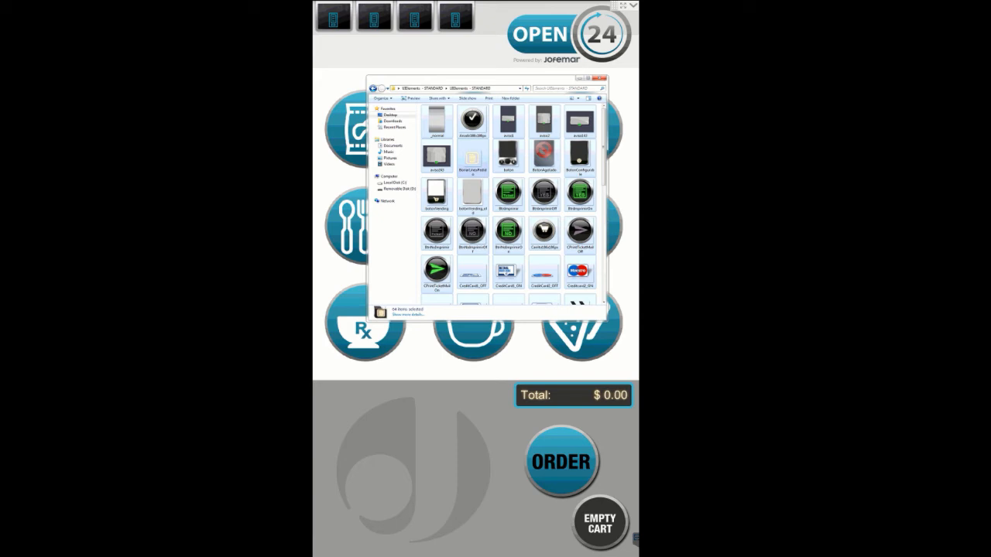
right_click(477, 162)
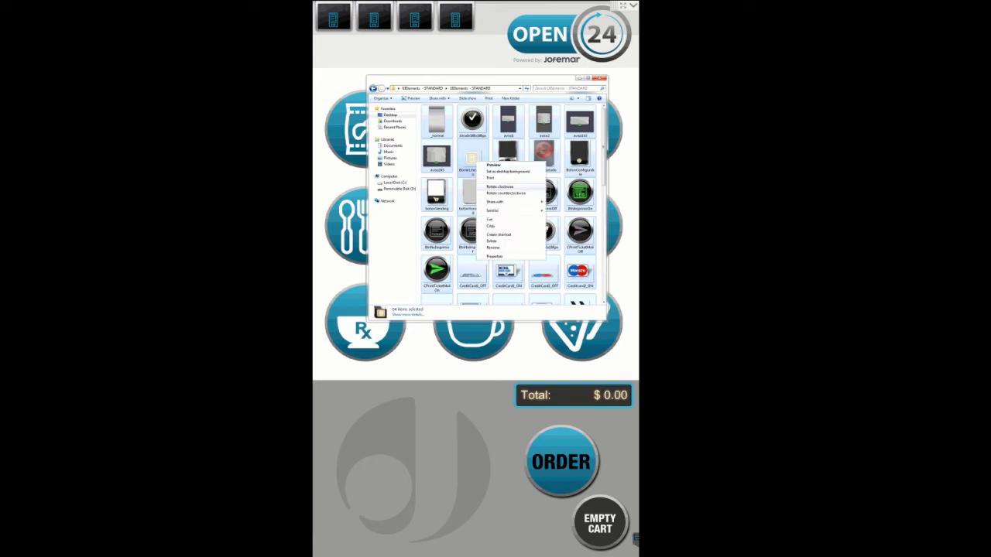
click(501, 226)
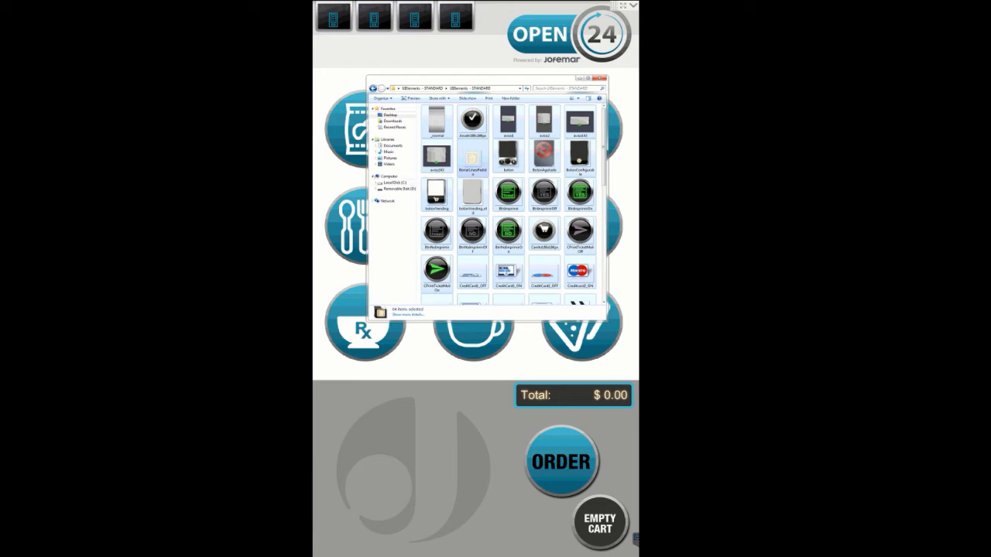
Open the vending software's Interface > UIElements folder on Local Disk (C:)
click(394, 182)
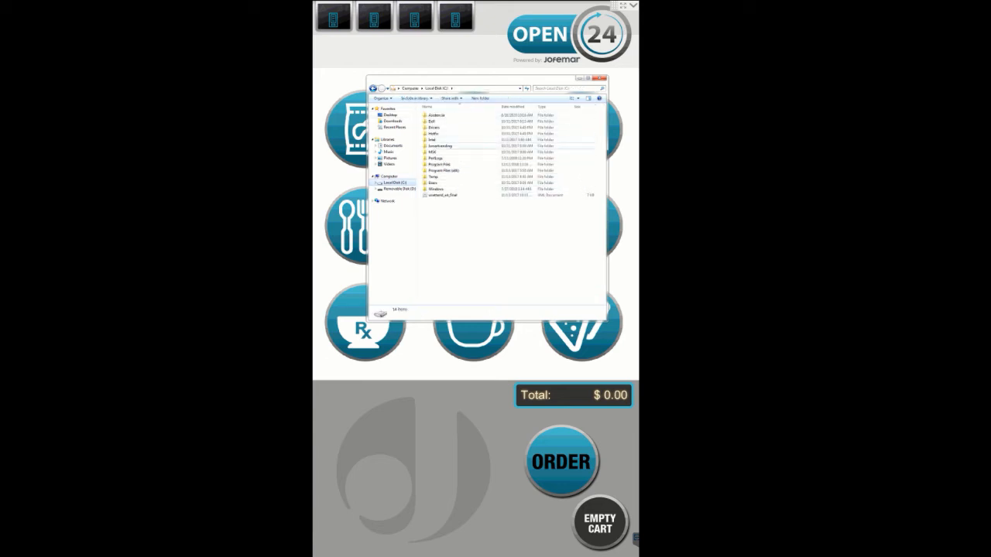
double_click(432, 151)
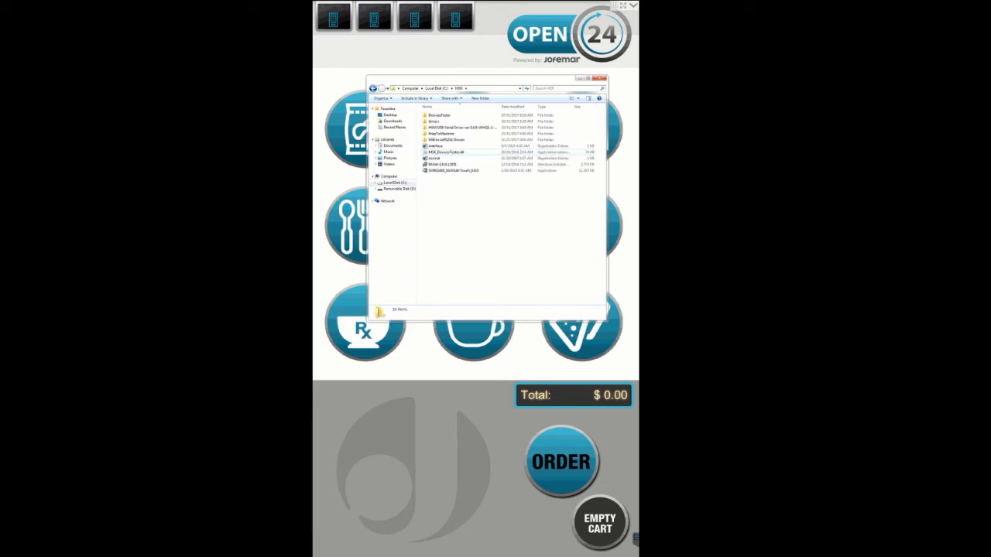
click(372, 88)
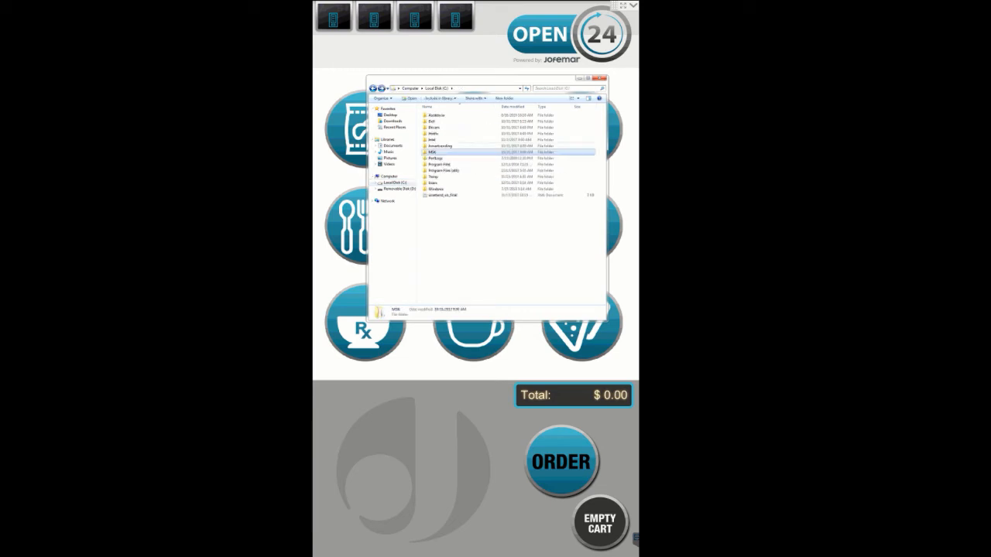
double_click(439, 145)
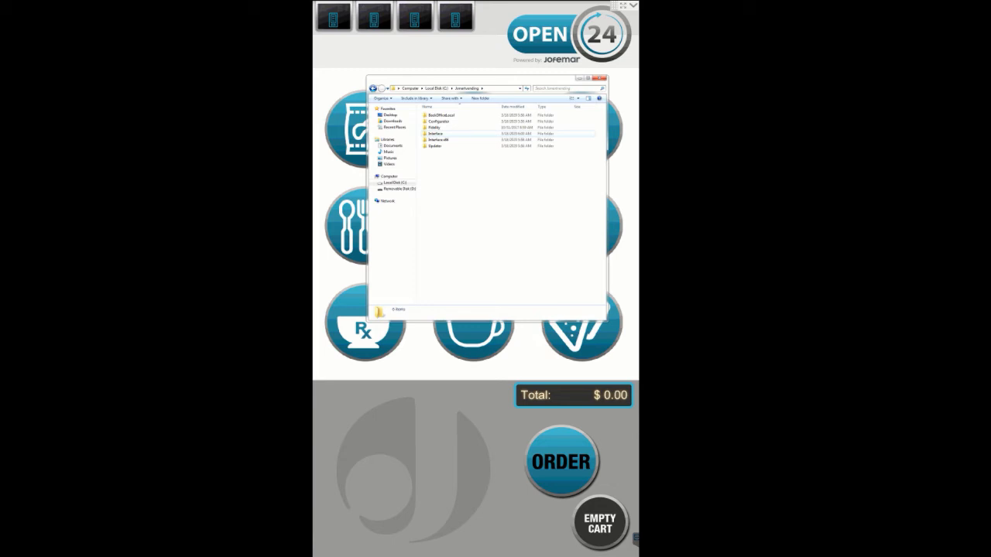
double_click(435, 133)
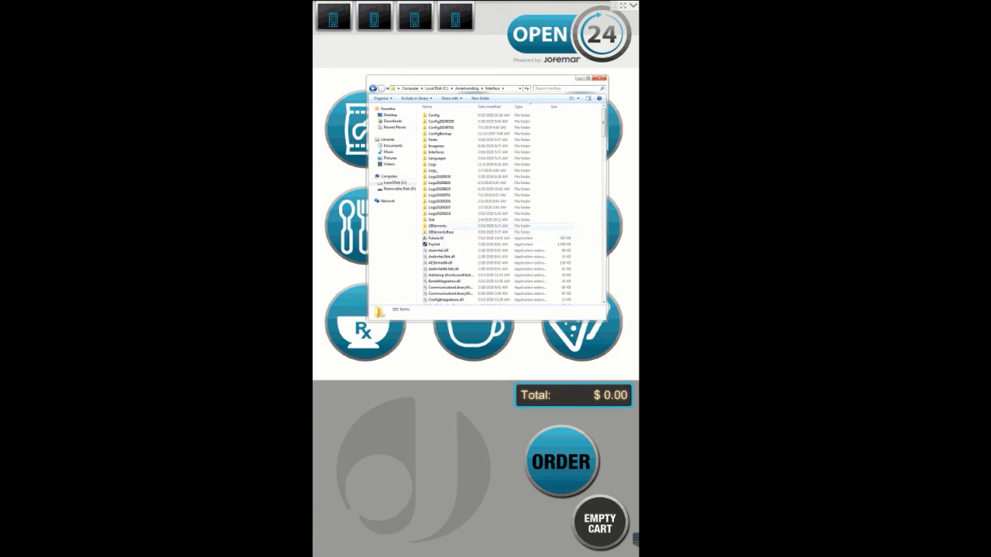
double_click(437, 225)
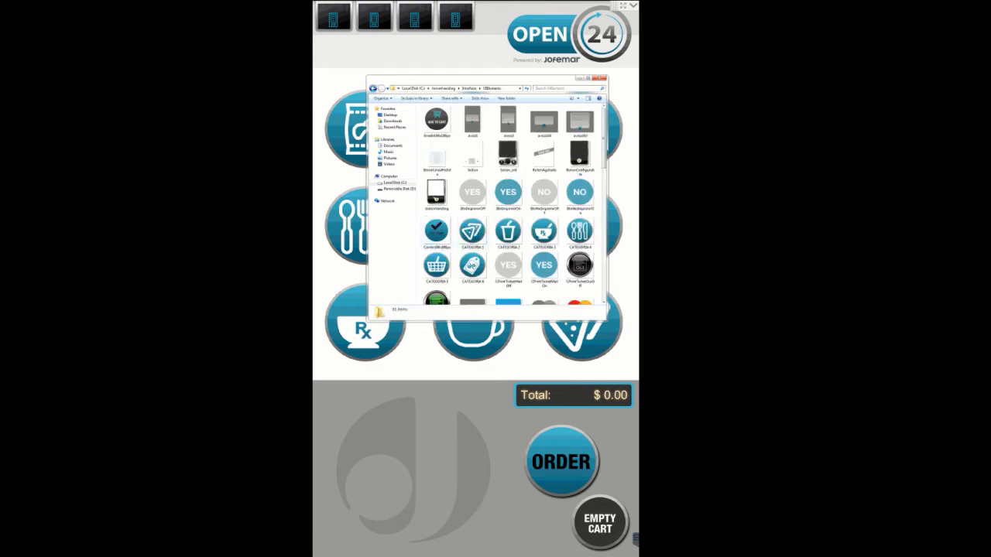
click(473, 193)
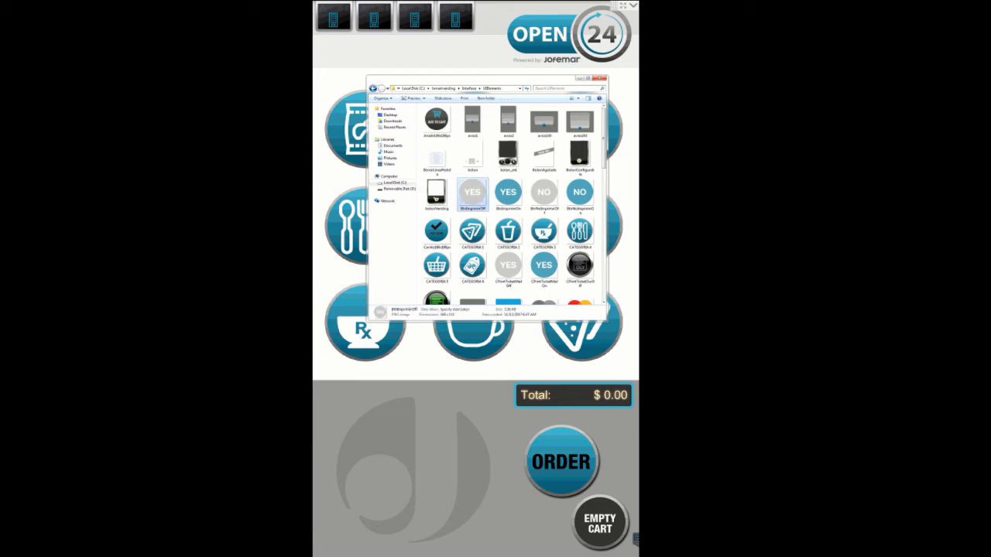
key(ctrl+a)
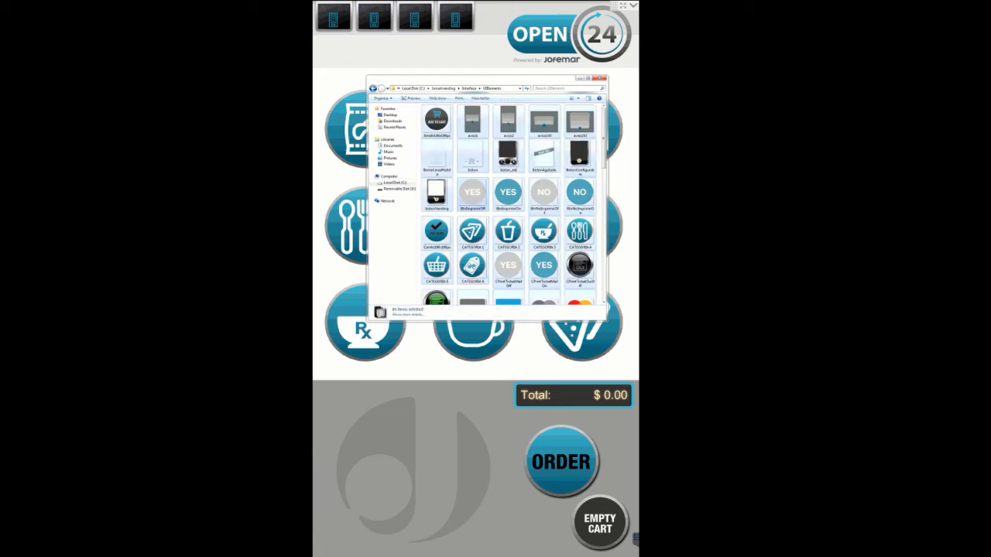
right_click(492, 193)
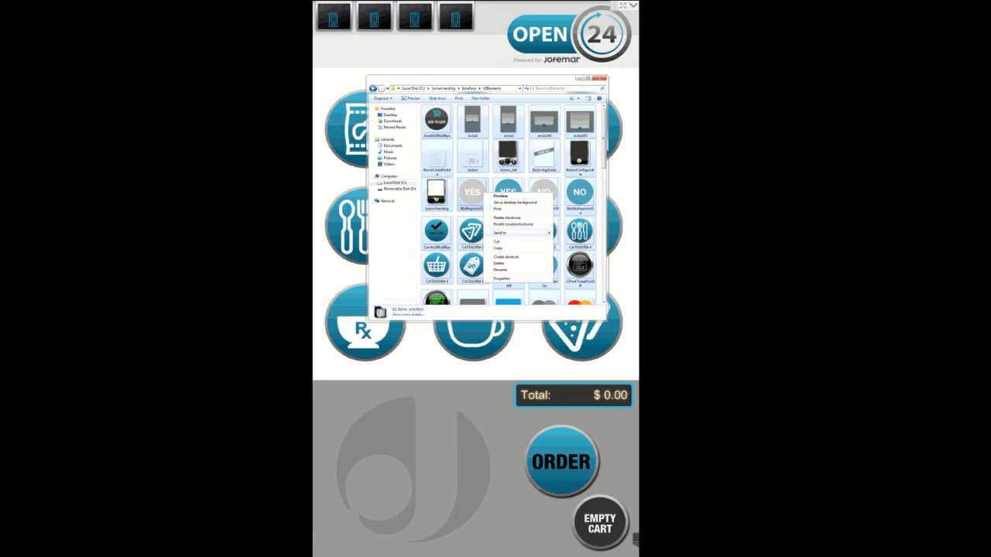
right_click(480, 202)
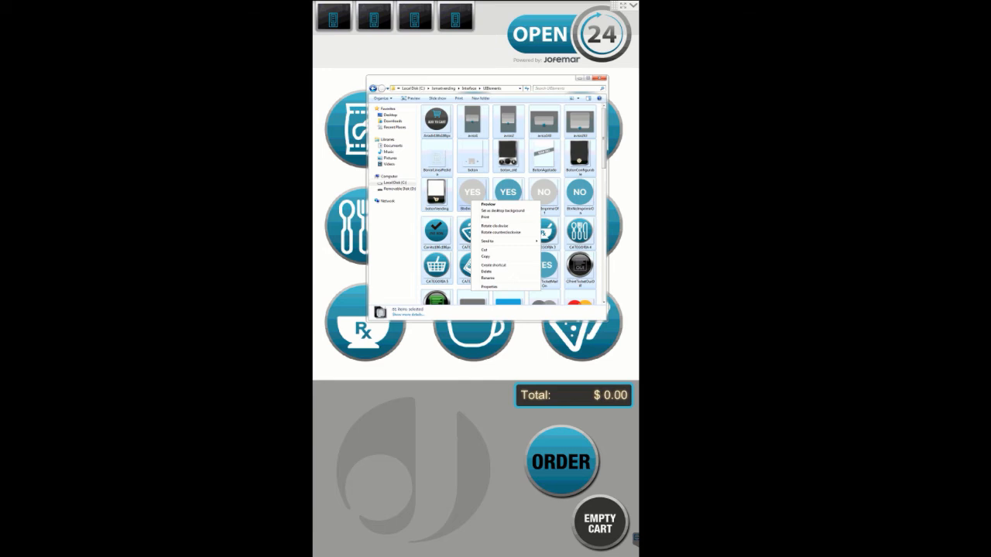
click(472, 195)
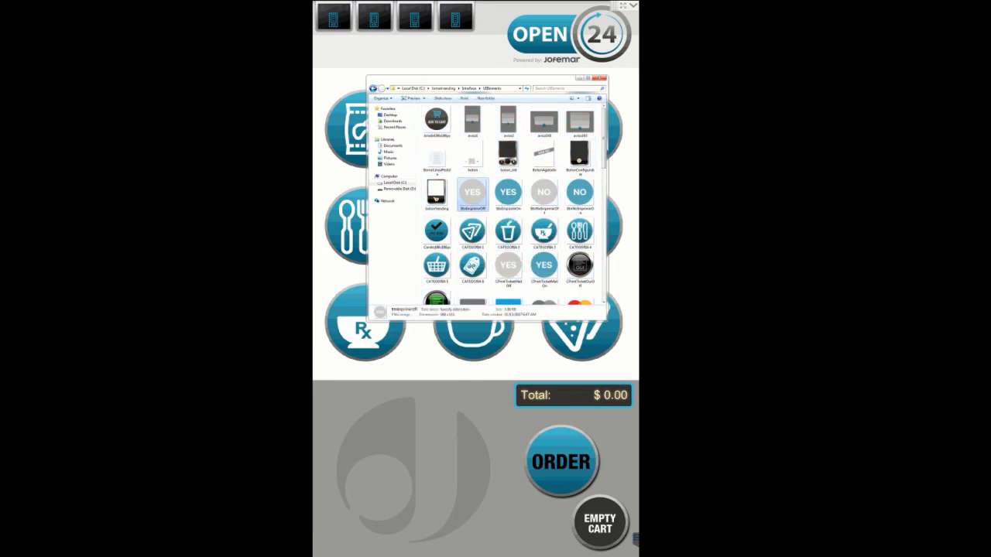
right_click(473, 200)
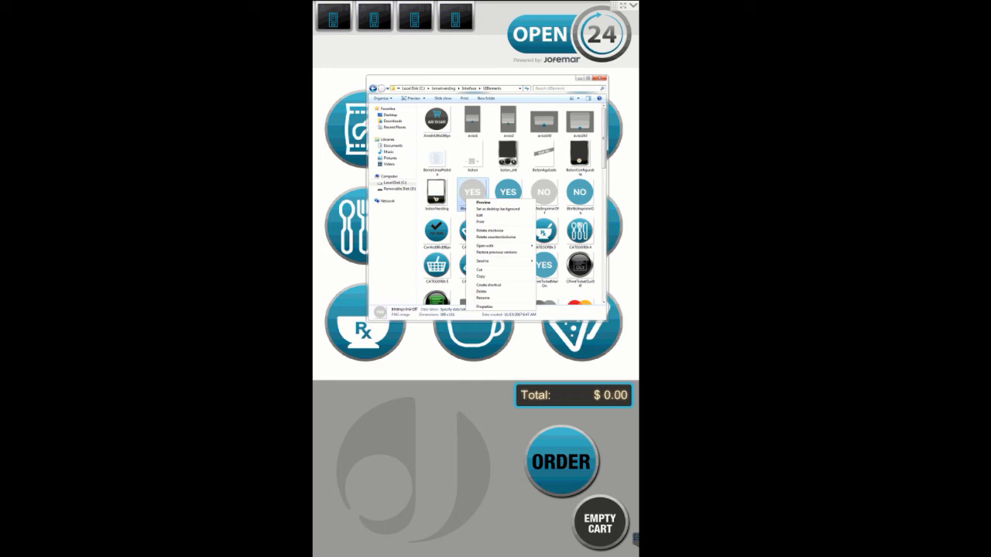
click(453, 213)
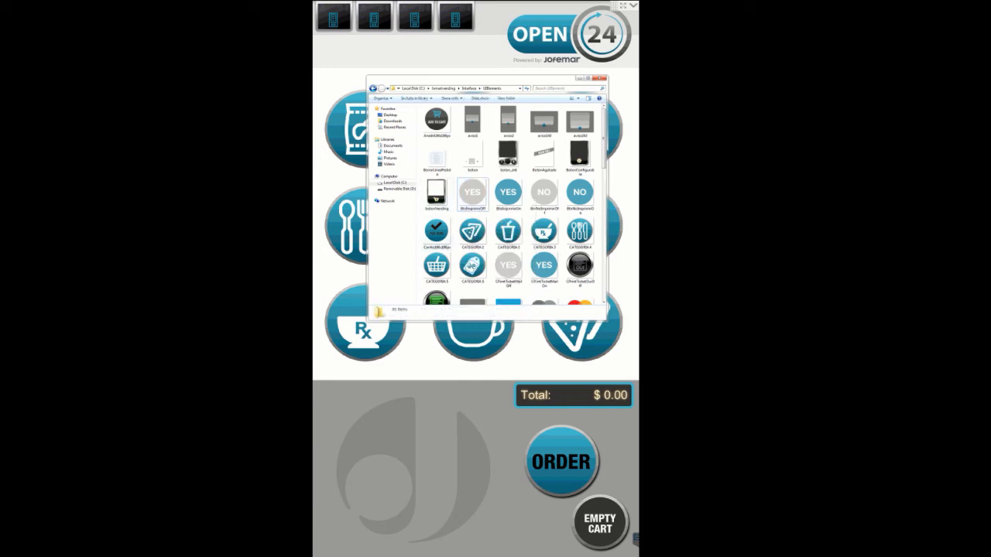
Paste the copied STANDARD images into the UIElements folder, replacing the existing files, and close the folder window
right_click(462, 216)
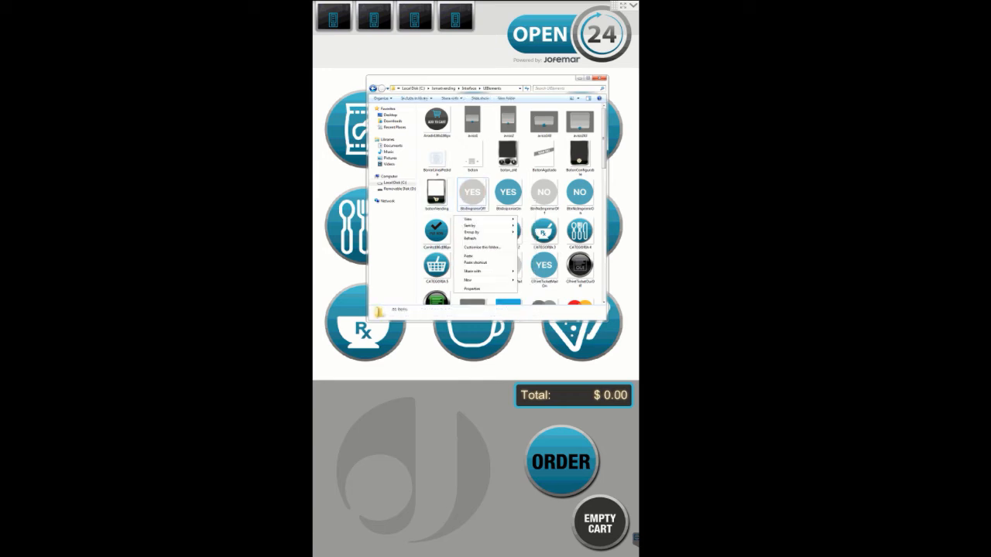
click(468, 257)
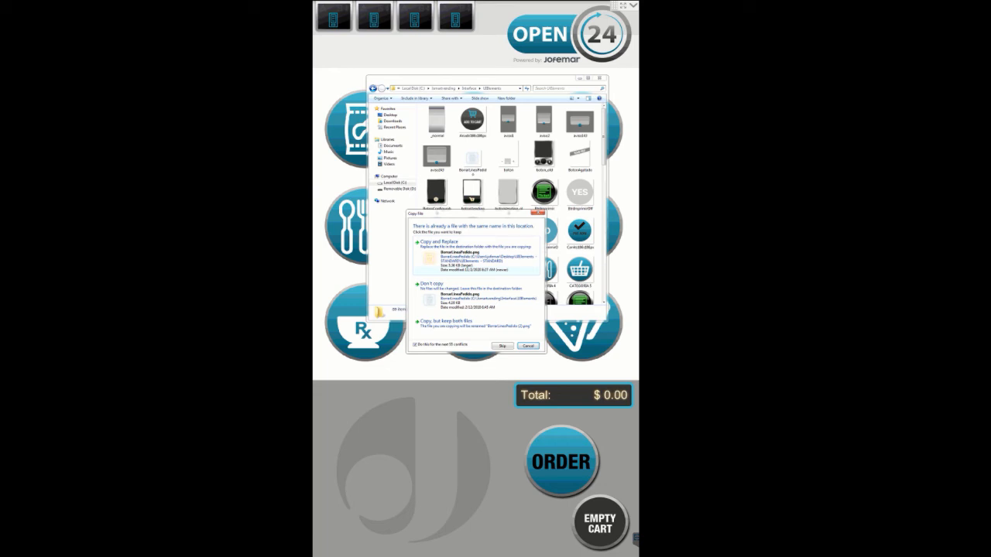
click(475, 255)
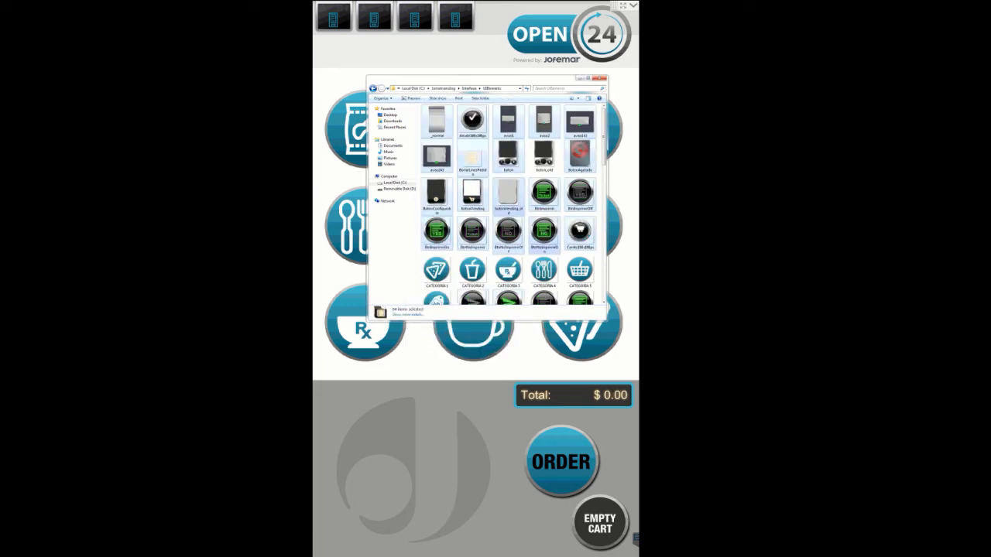
click(544, 236)
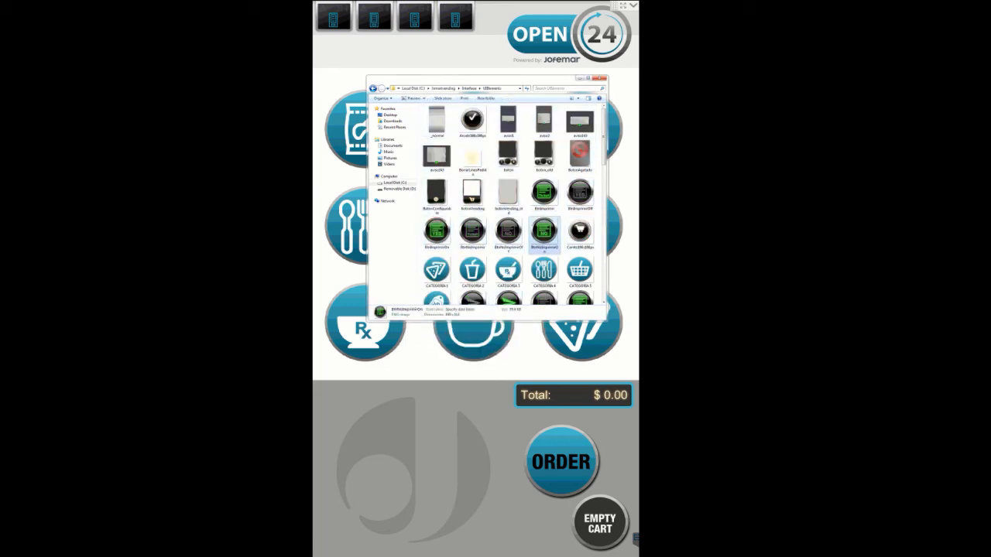
click(601, 78)
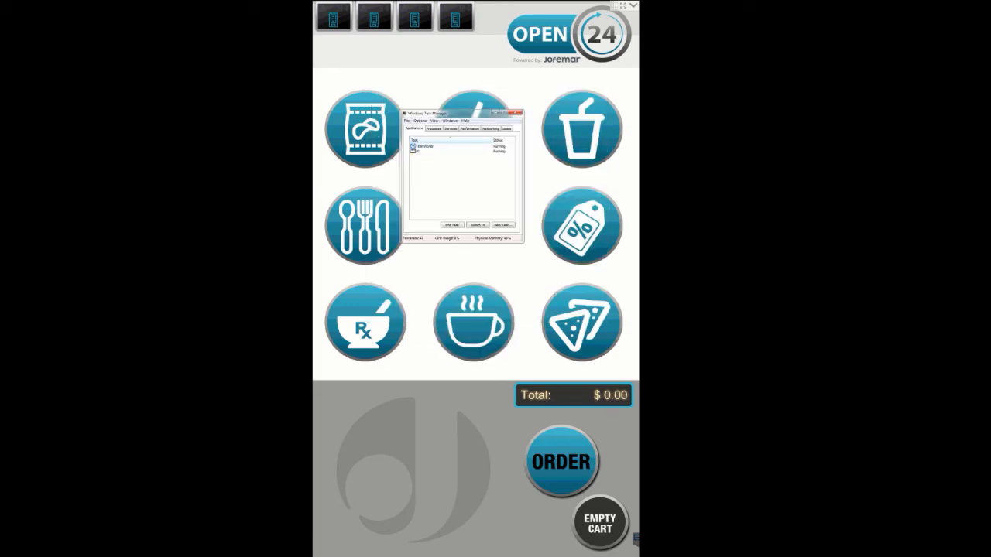
Close Task Manager and restart the remote kiosk computer from the Ctrl+Alt+Del security screen
click(515, 113)
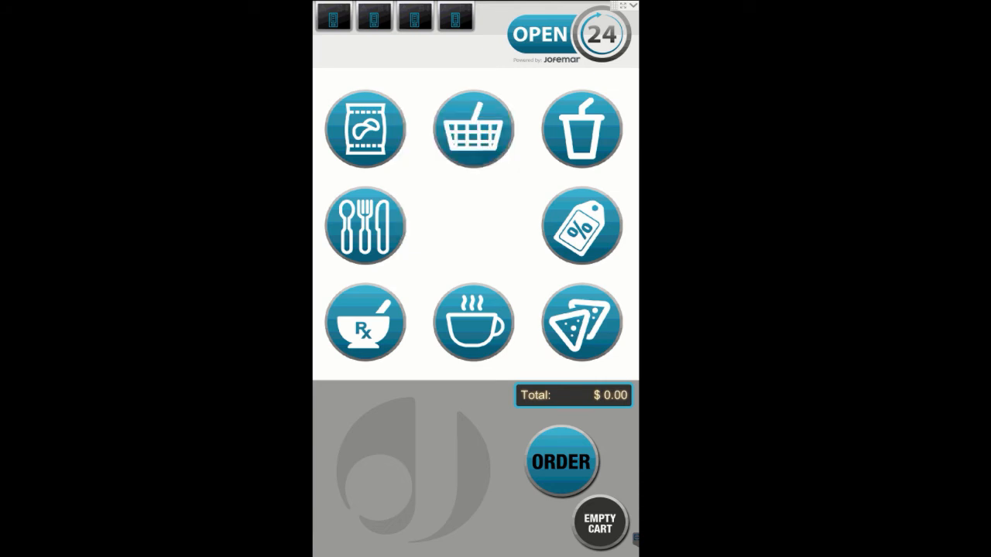
click(633, 5)
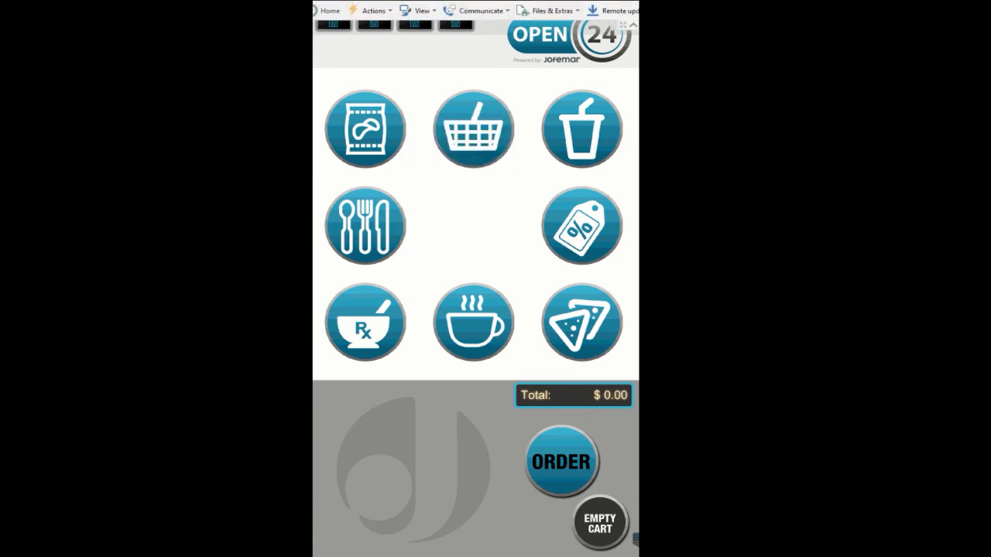
click(374, 10)
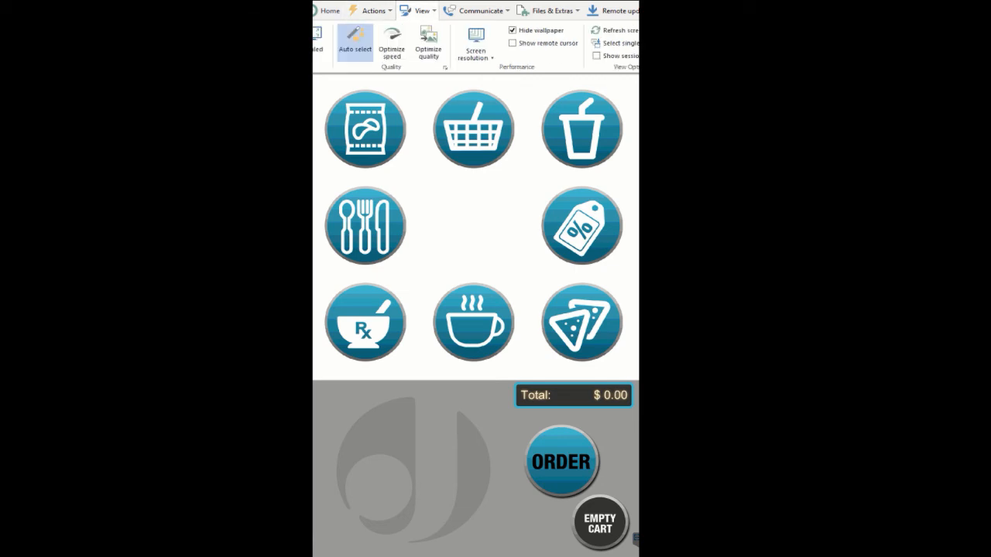
click(446, 43)
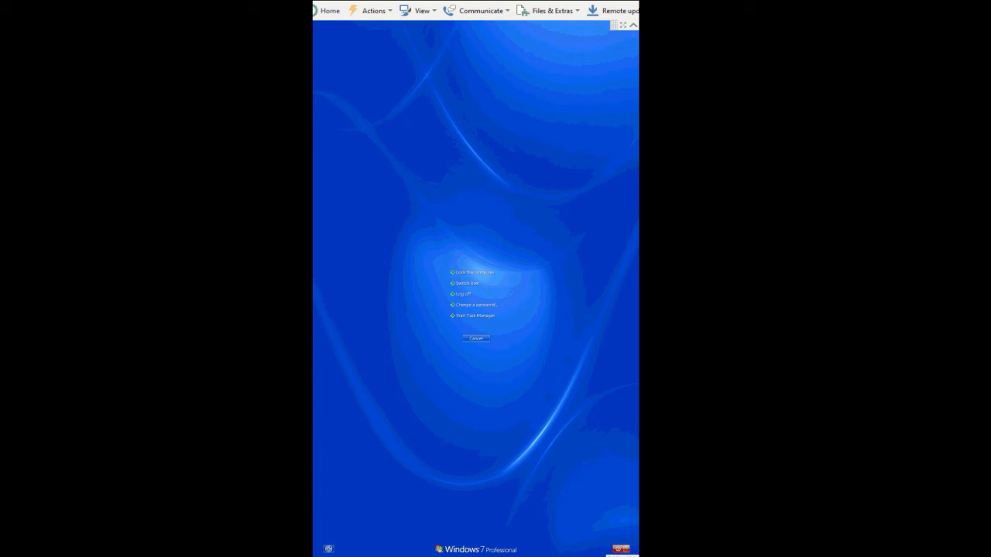
click(626, 549)
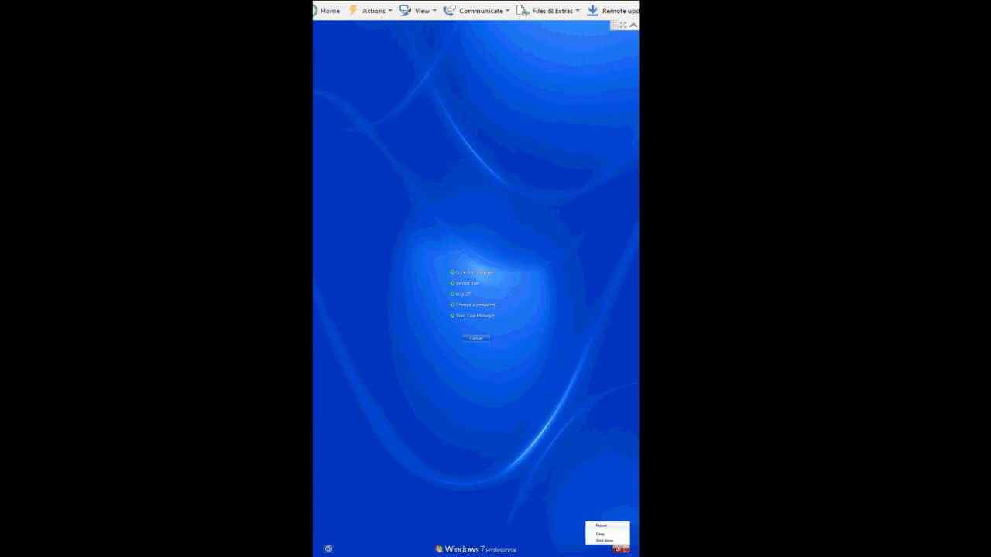
click(601, 526)
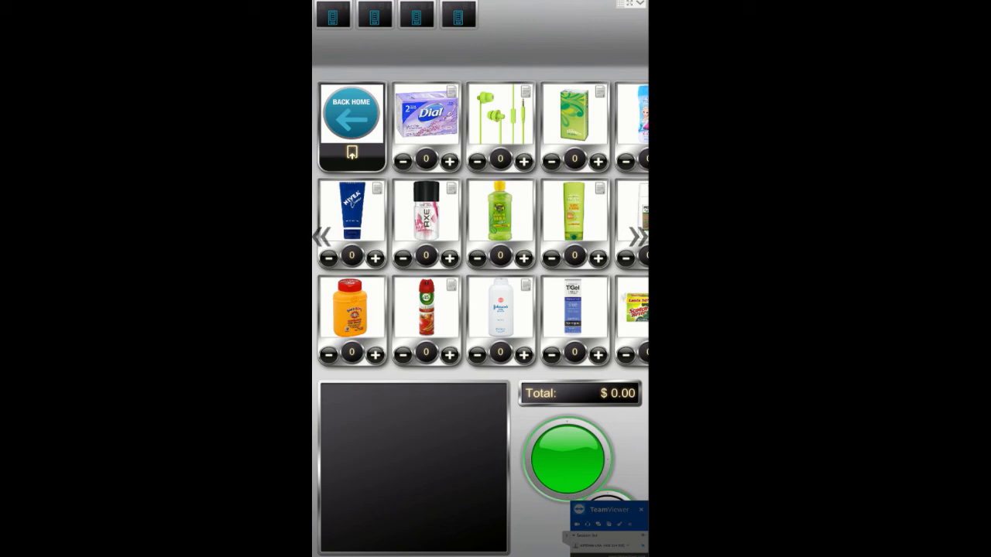
Browse the kiosk's product pages and return to the home screen to check the new interface images
click(638, 237)
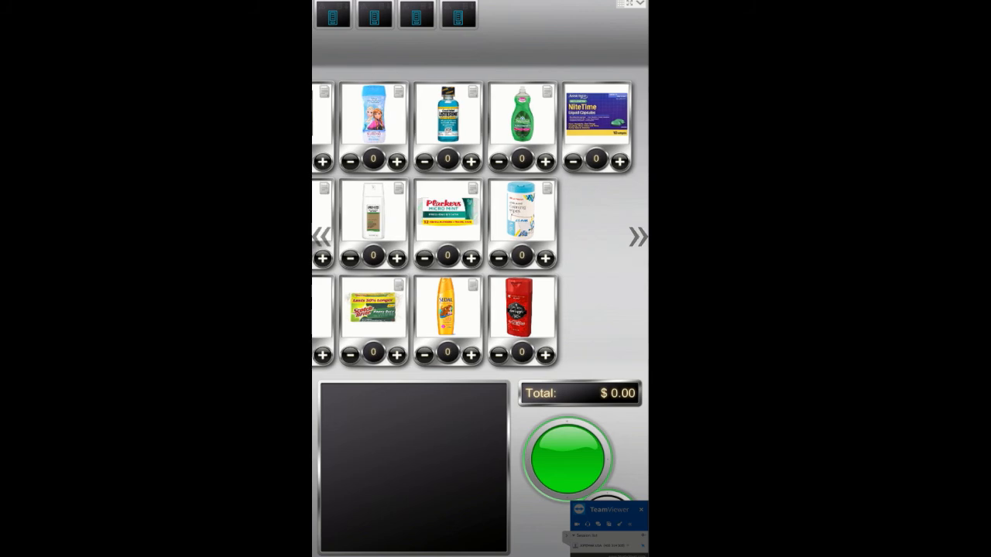
click(321, 237)
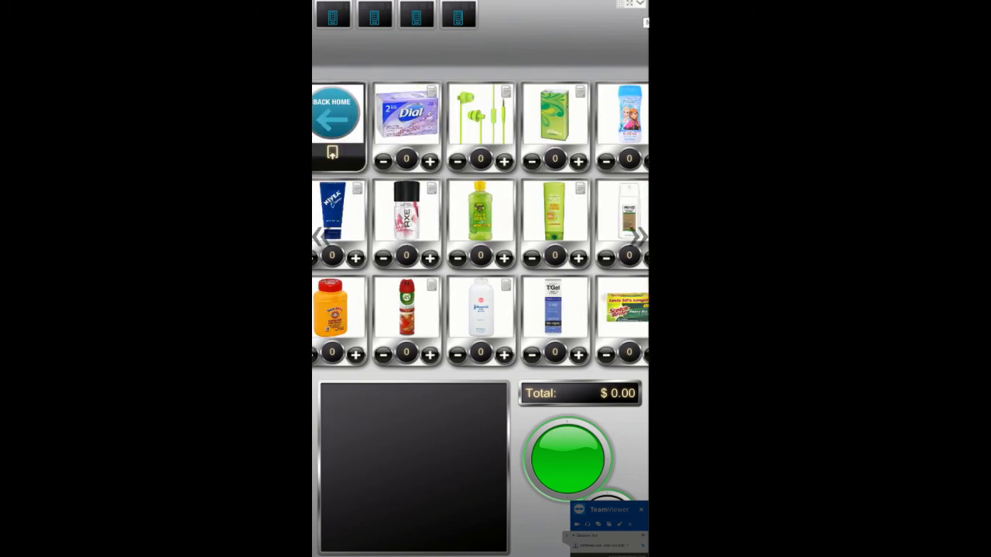
click(333, 115)
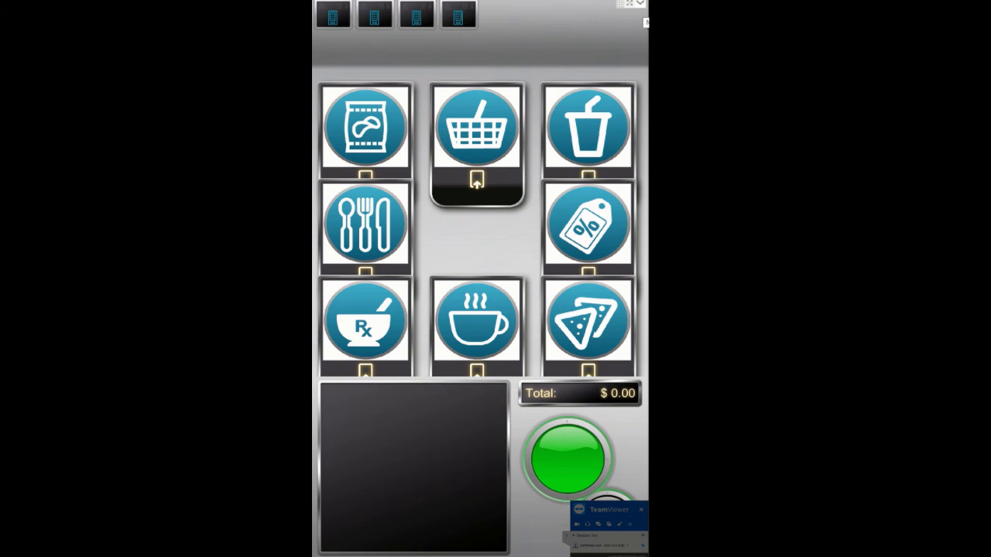
Send Ctrl+Alt+Del to the kiosk, start Task Manager, and run a new task to open a file explorer window
click(640, 4)
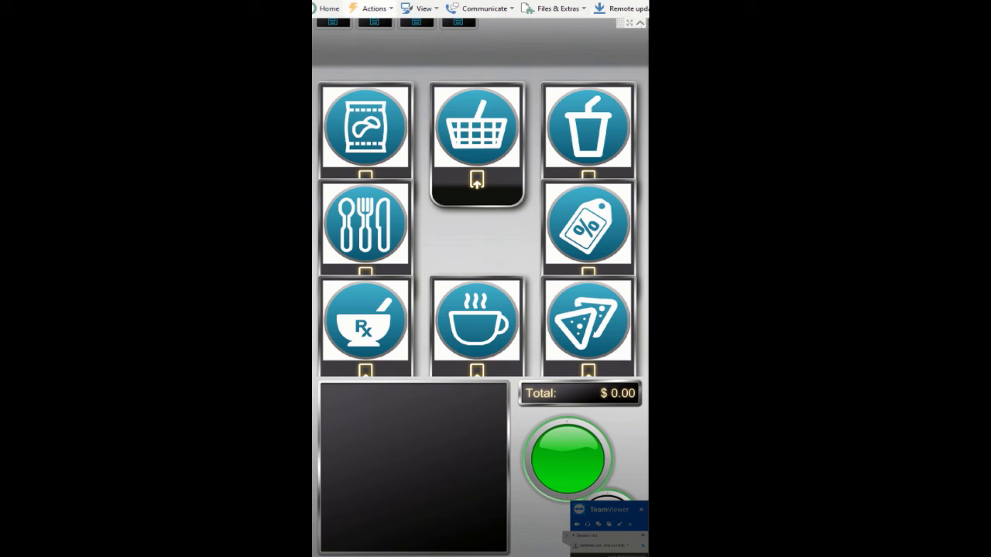
click(374, 8)
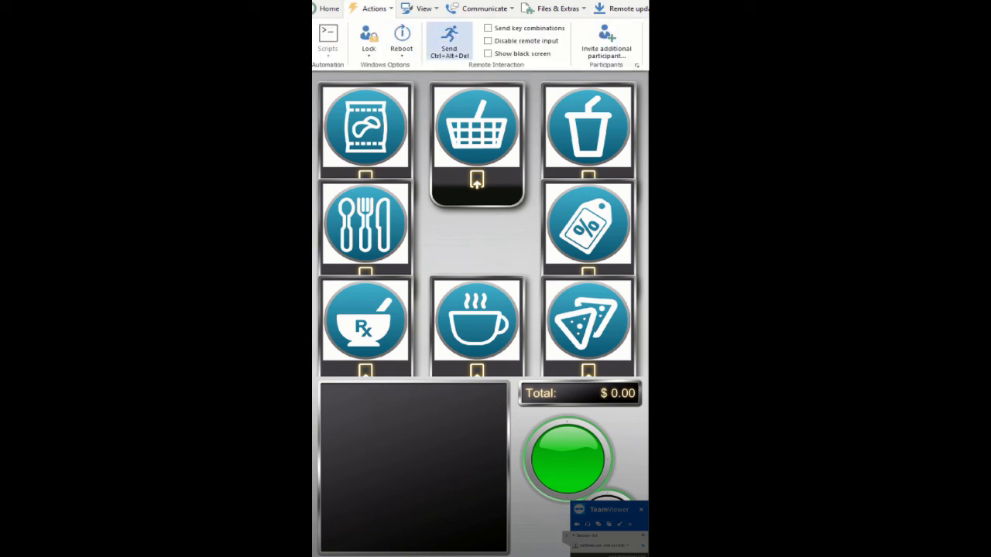
click(449, 42)
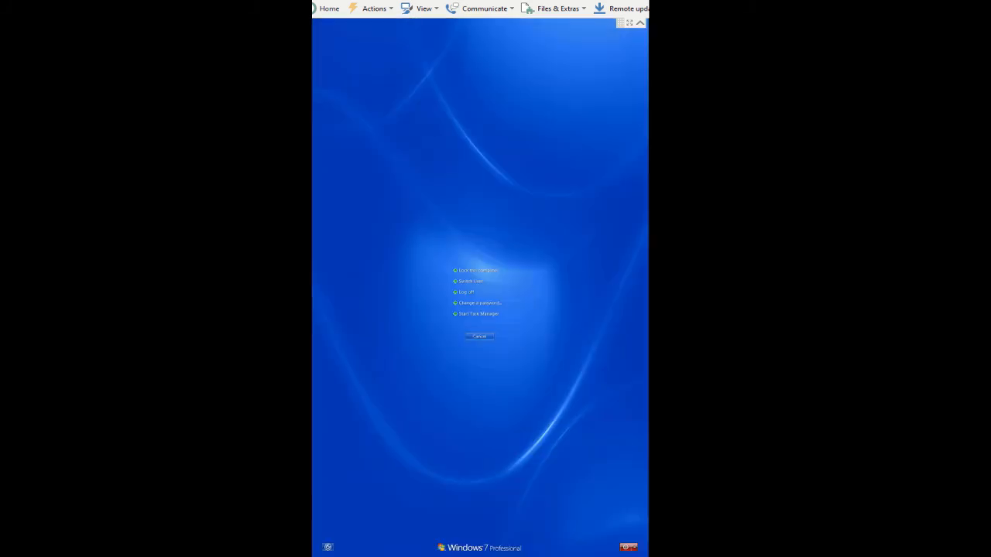
click(479, 313)
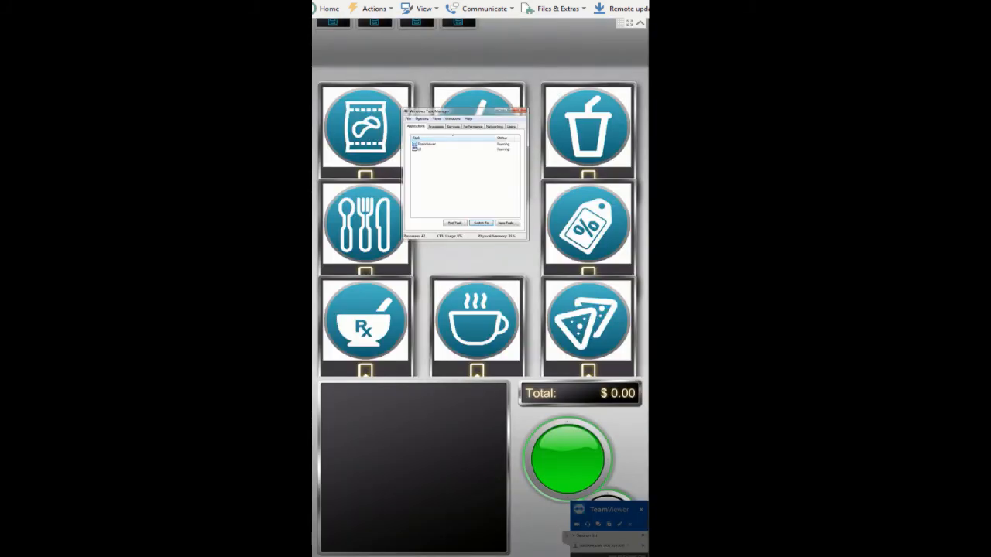
click(408, 118)
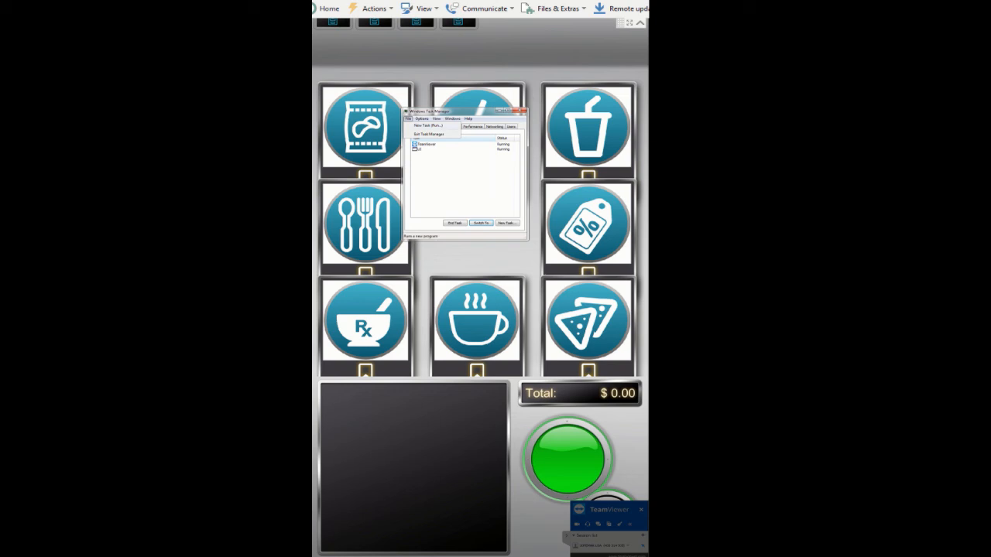
click(427, 124)
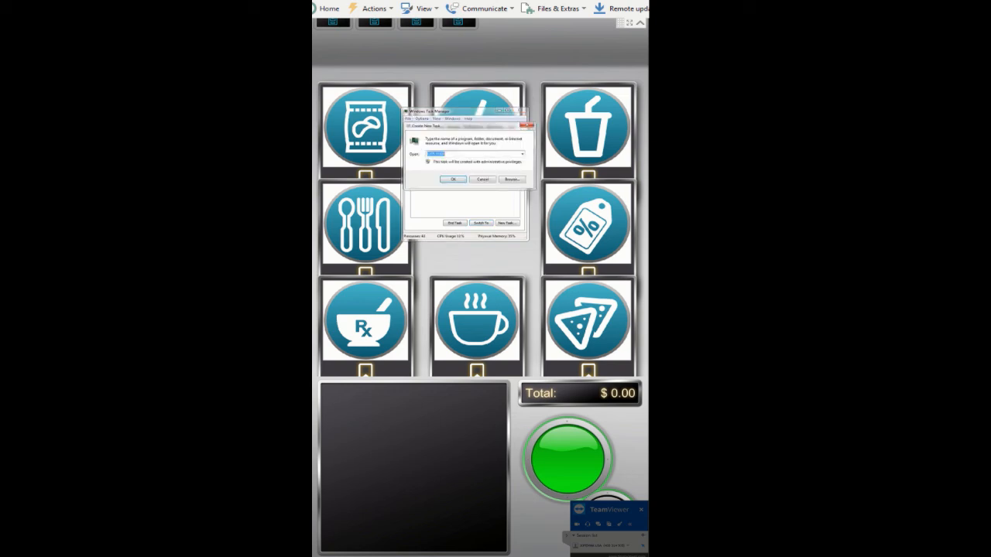
key(Return)
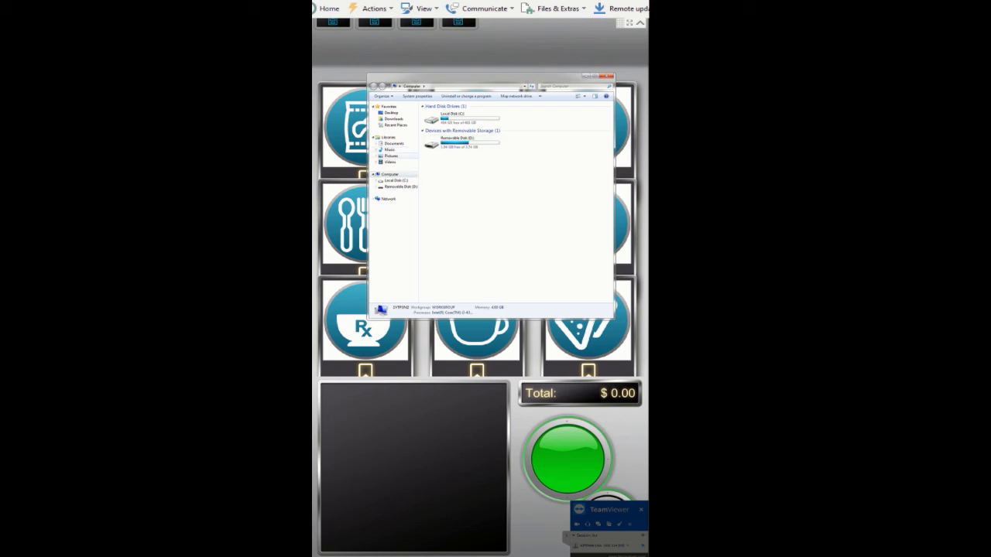
Open the extracted UIElements - JOFEMAR OPEN24 folder on the Desktop and the folder inside it
click(392, 113)
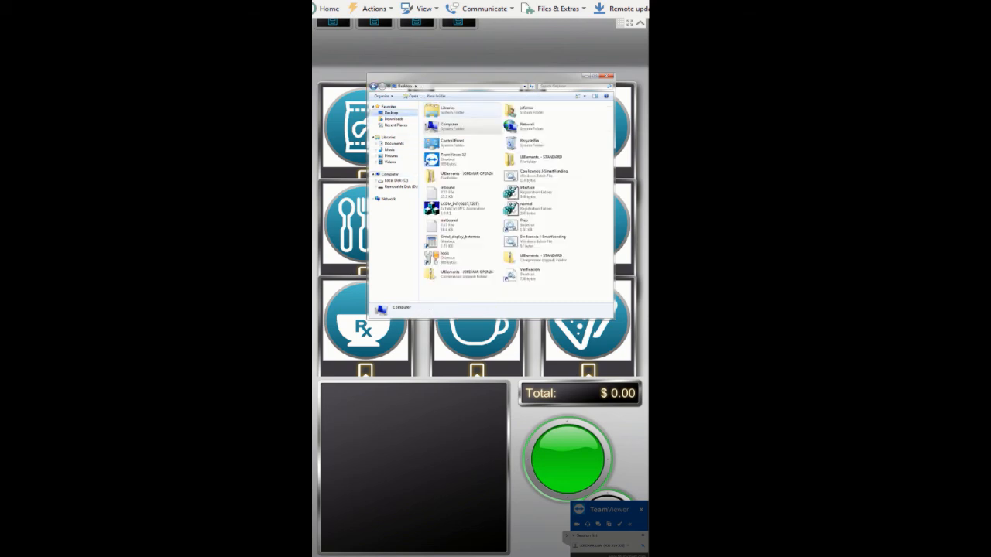
double_click(464, 175)
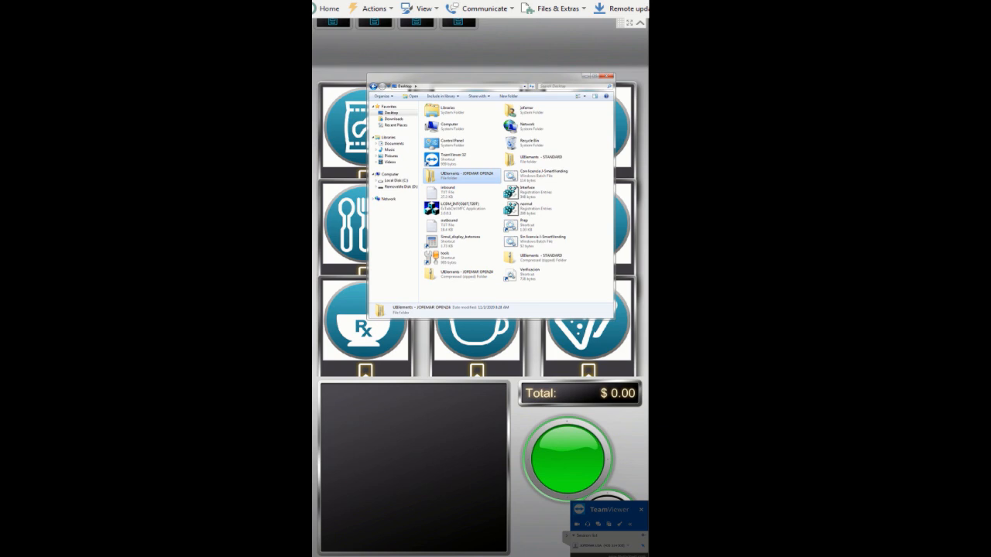
double_click(470, 113)
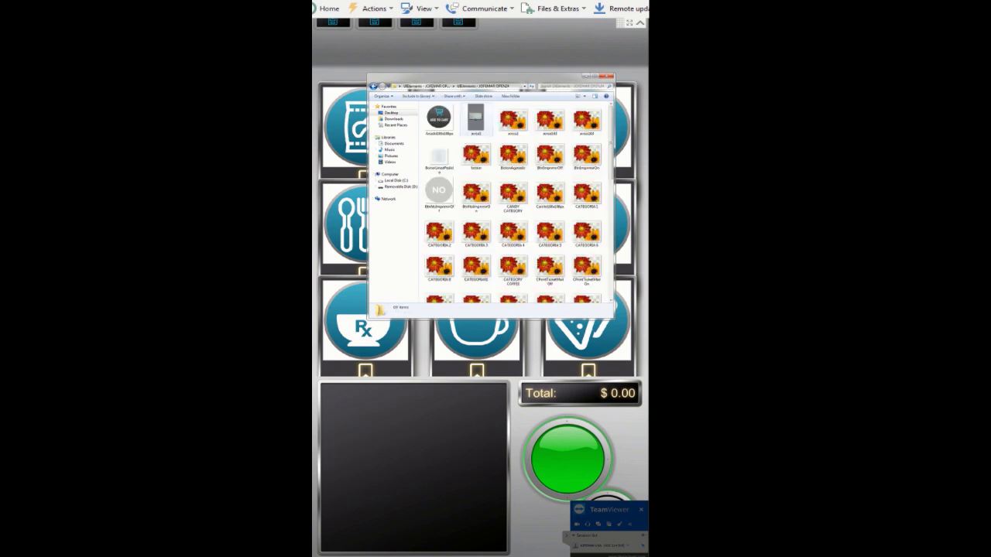
Select all the image files in the folder and copy them
key(ctrl+a)
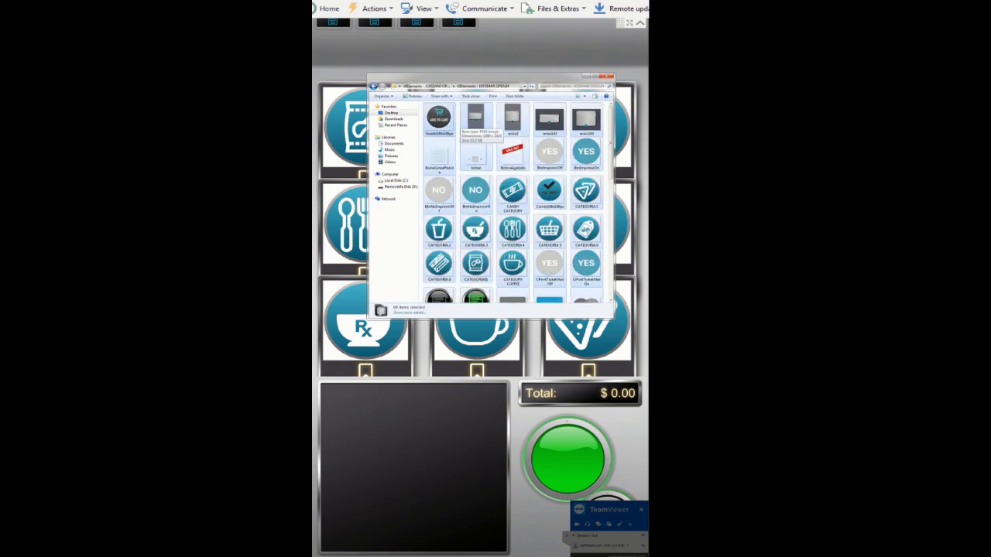
right_click(492, 159)
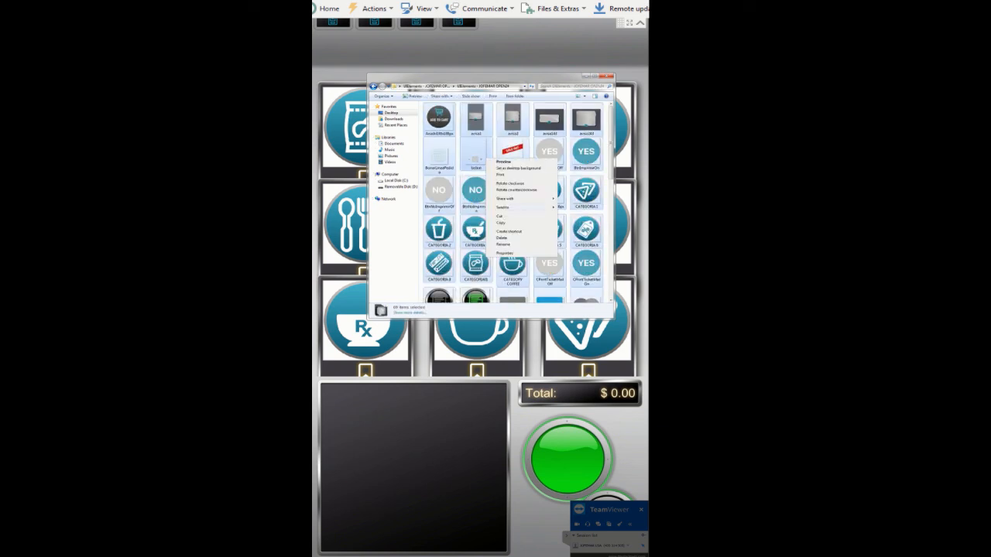
click(502, 222)
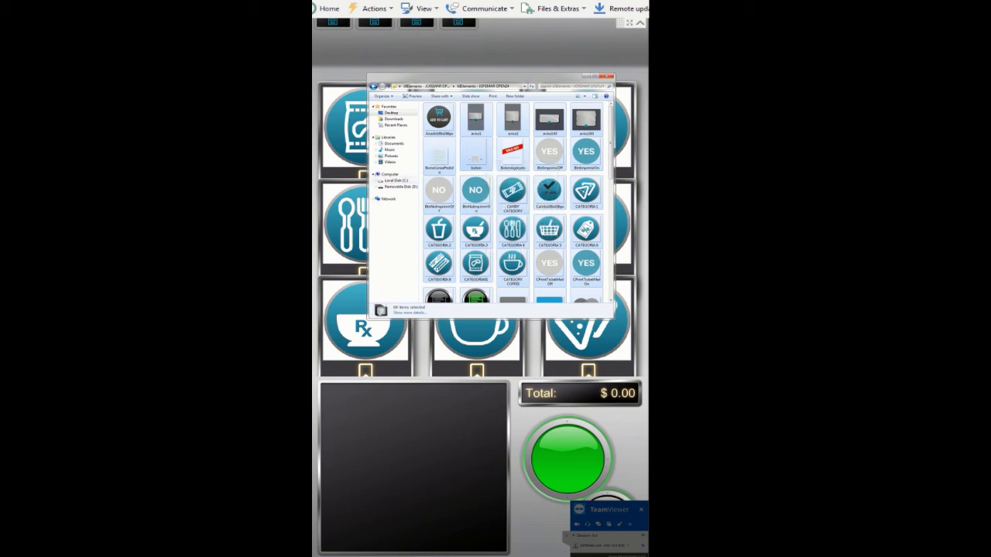
Paste the copied images into the kiosk's Interface\UIElements folder on Local Disk C, choosing Copy and Replace for all conflicts
click(397, 180)
double_click(444, 144)
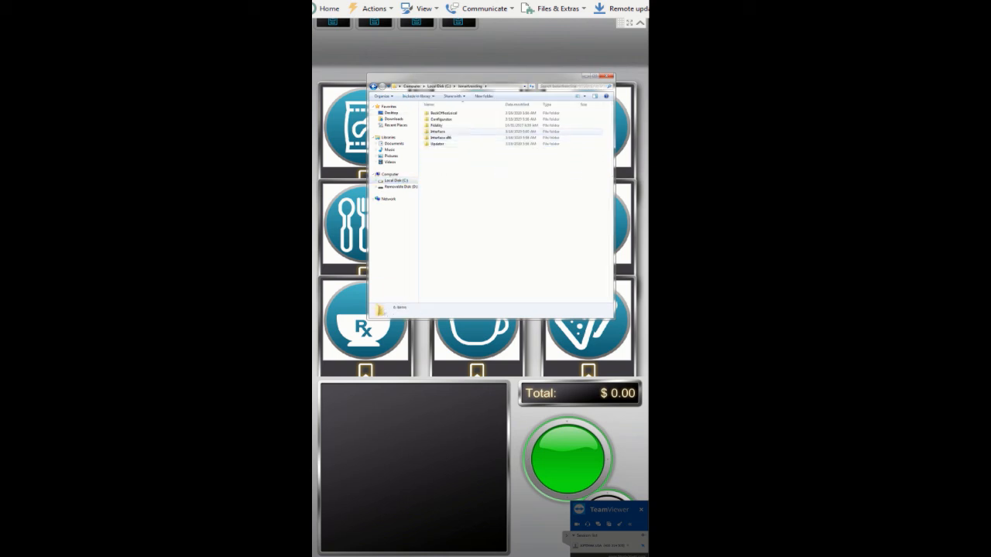
double_click(437, 132)
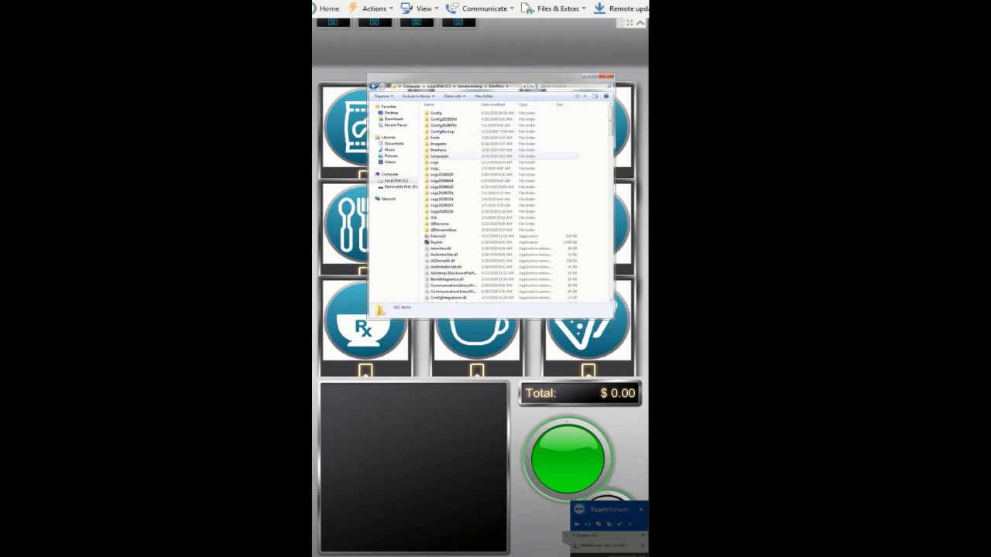
double_click(441, 223)
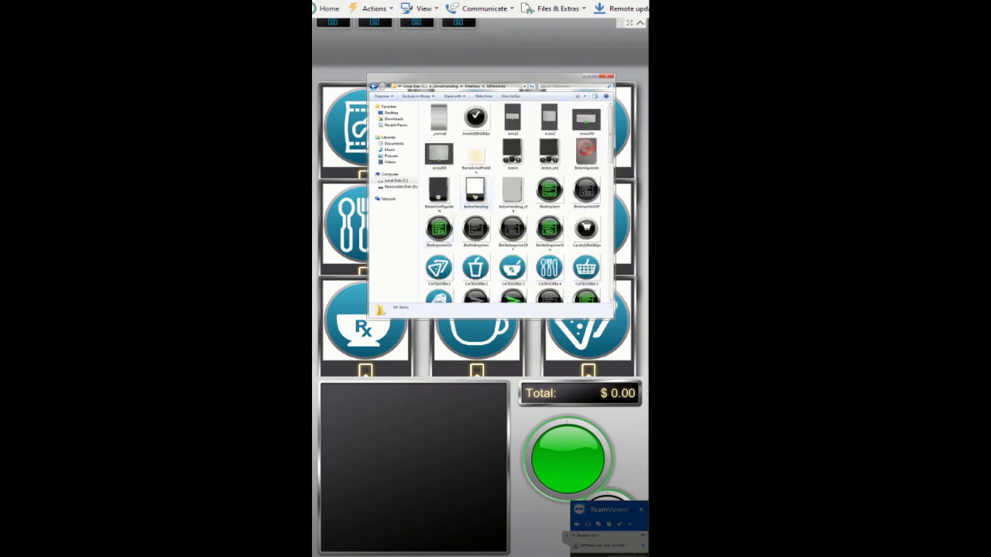
right_click(504, 210)
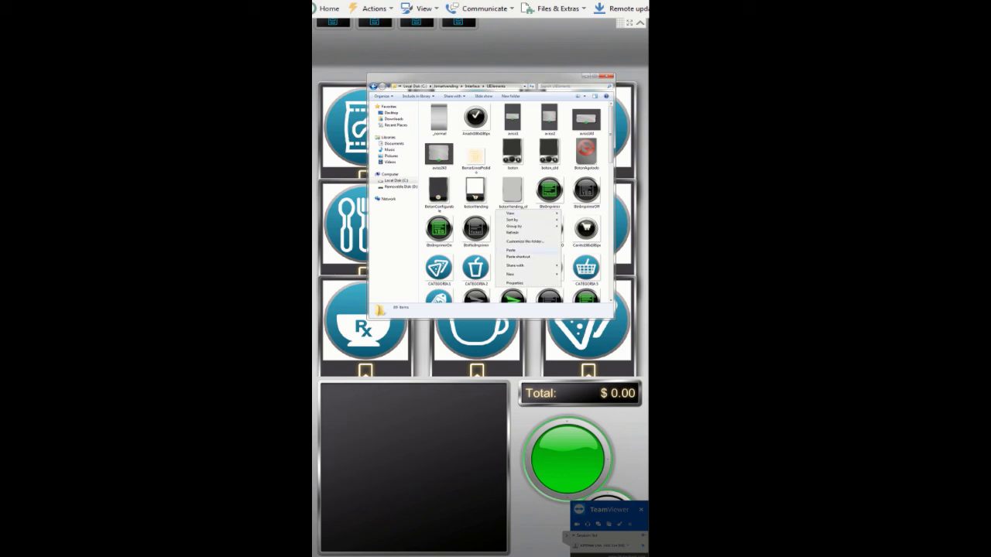
click(511, 250)
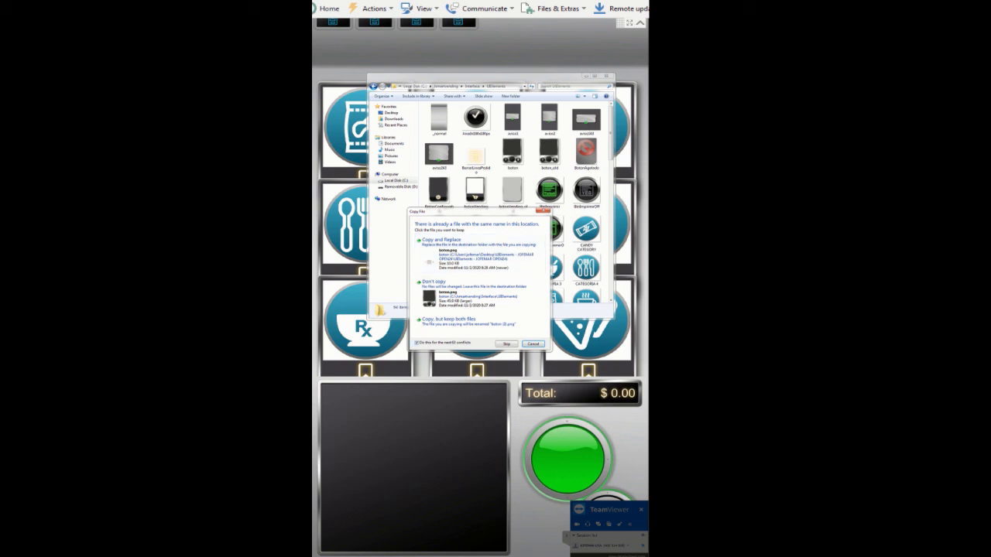
click(441, 240)
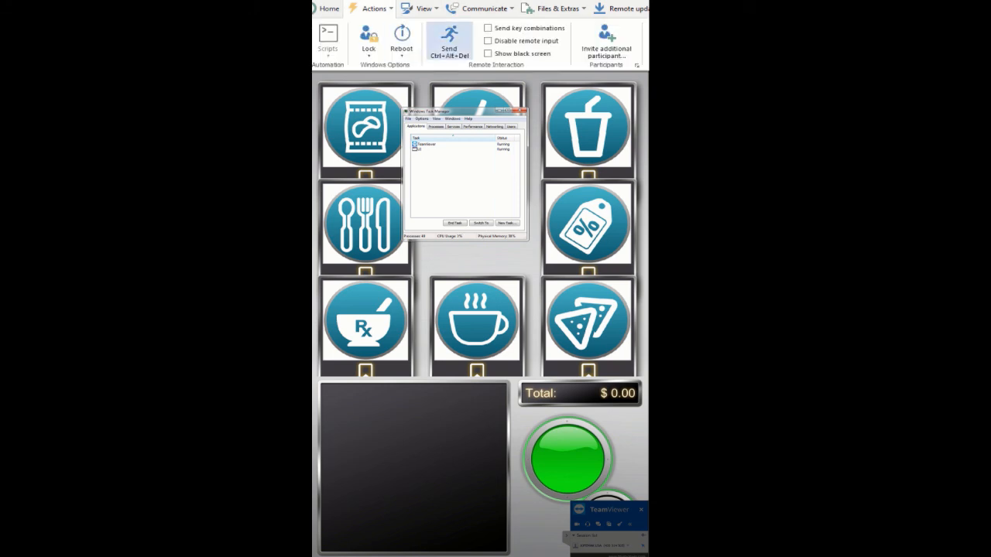
Restart the kiosk from the Ctrl+Alt+Del screen's shutdown options and dismiss the wait-for-partner prompt
click(449, 40)
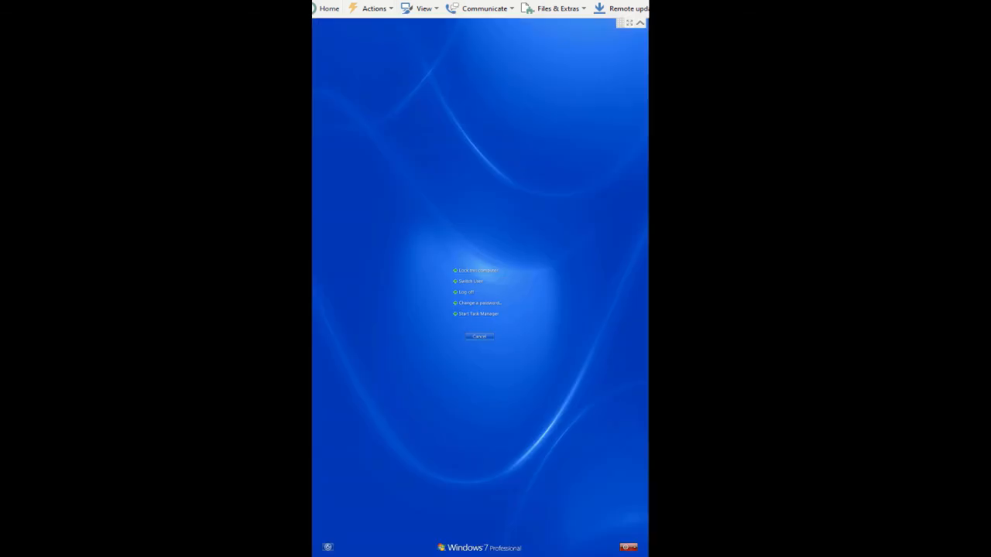
click(633, 547)
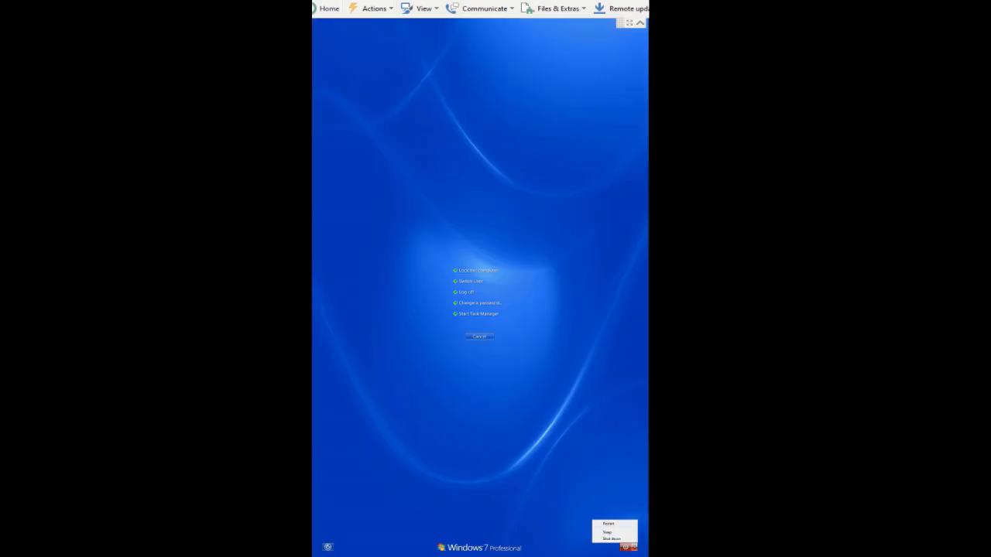
click(608, 524)
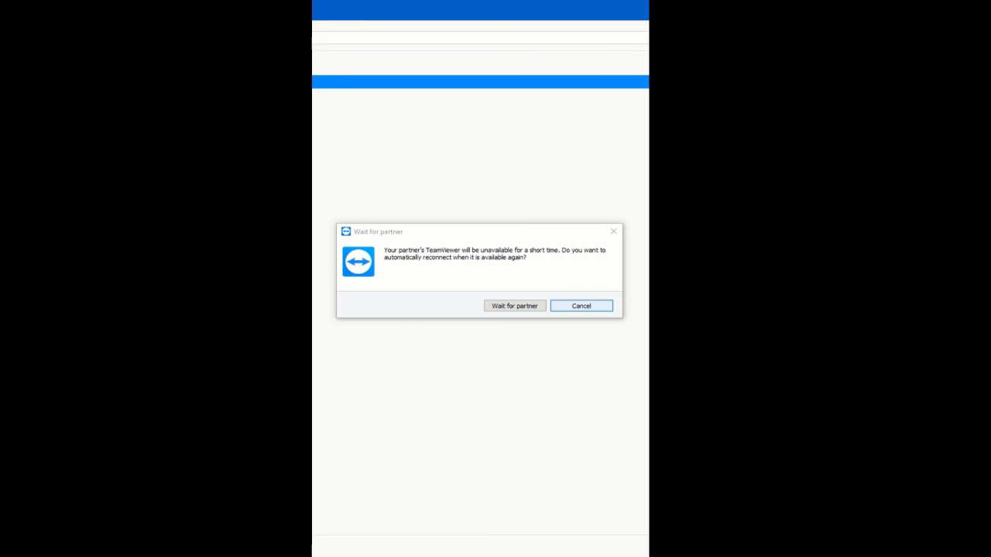
click(581, 306)
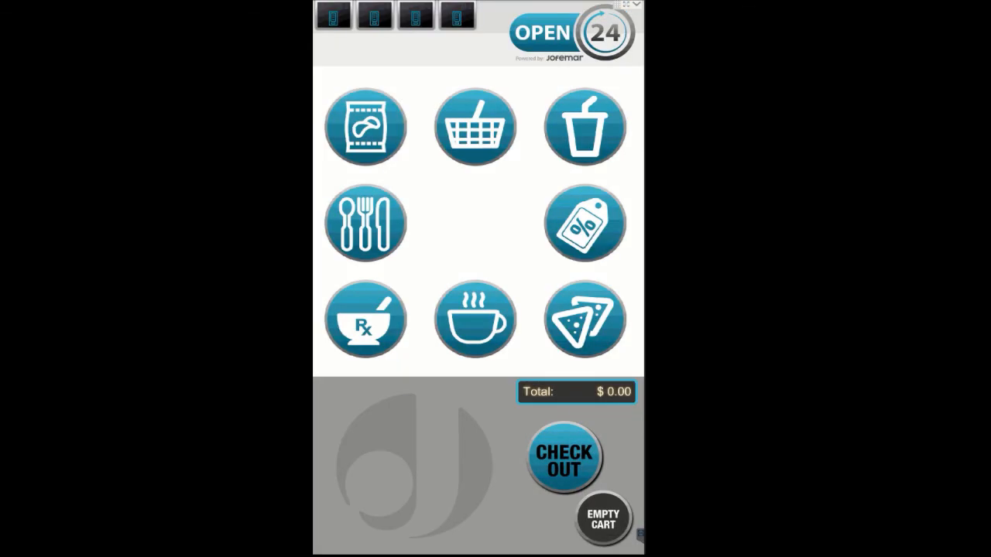
Browse the kiosk's category pages and return to the home screen to check the new JOFEMAR OPEN24 interface
click(475, 127)
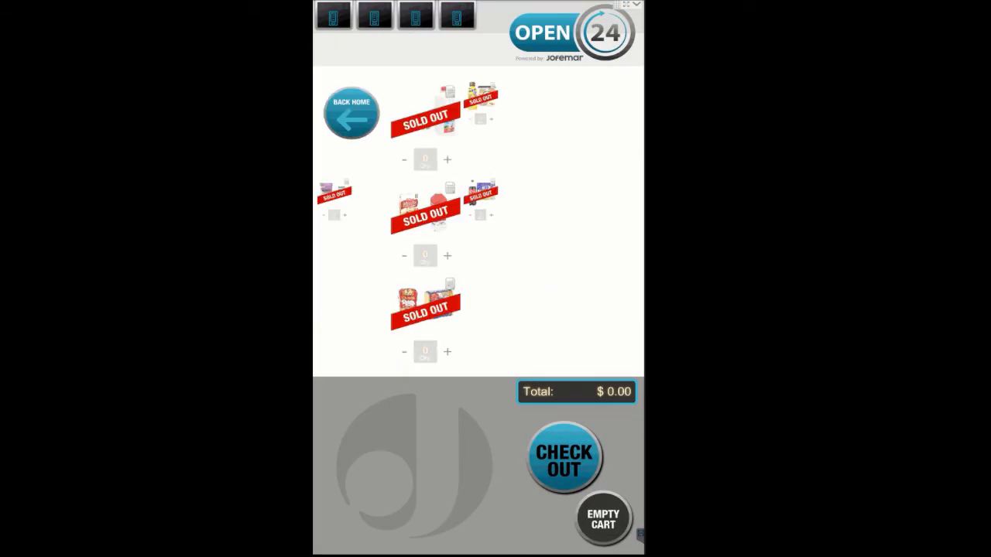
click(351, 114)
click(365, 319)
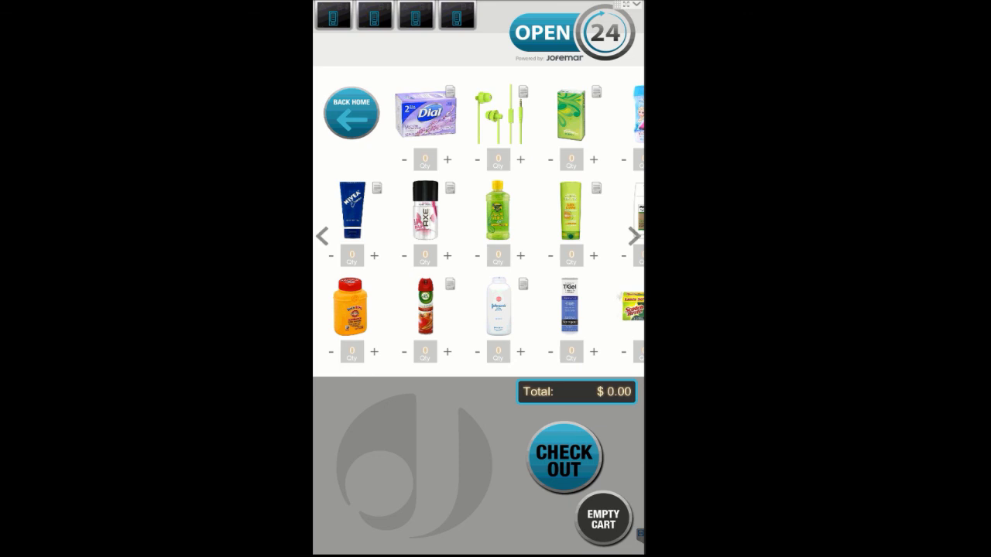
click(351, 113)
click(584, 127)
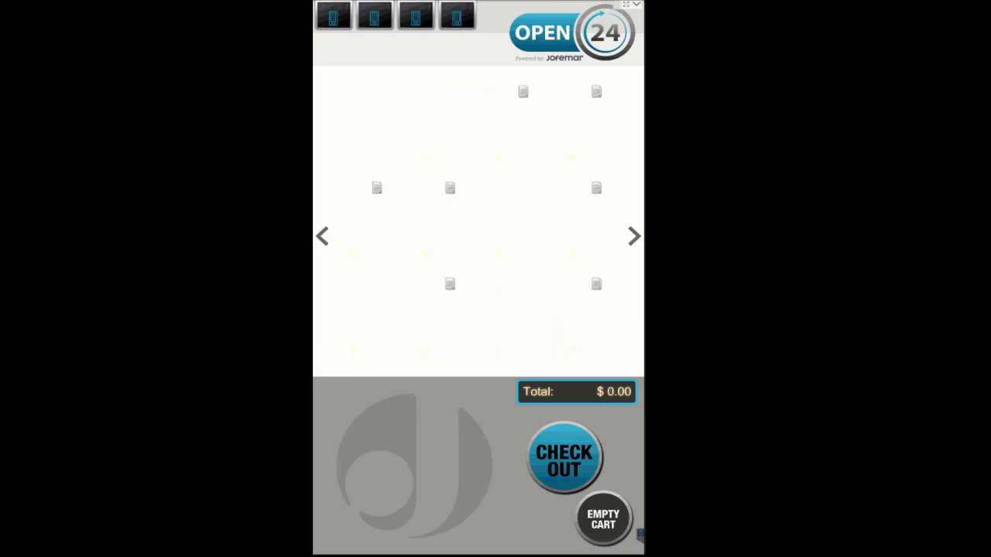
click(351, 113)
click(365, 223)
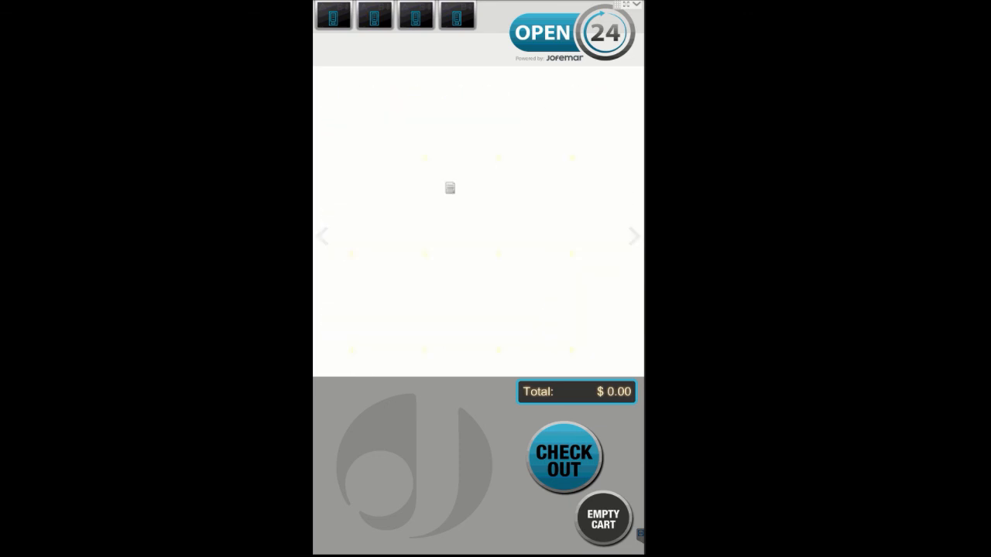
click(351, 114)
click(585, 222)
click(351, 114)
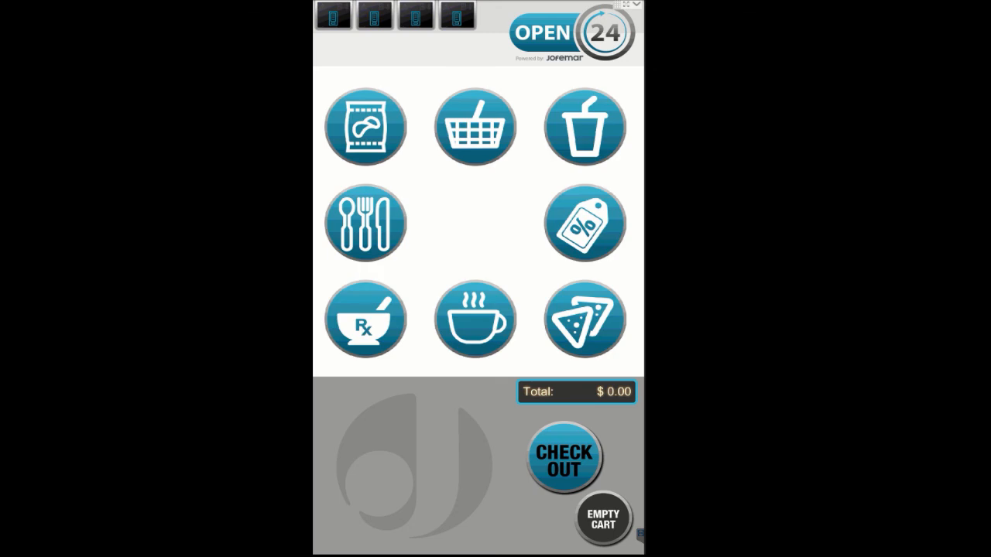
Send Ctrl+Alt+Del to the kiosk, start Task Manager, and run a new task to open a file explorer window
click(636, 5)
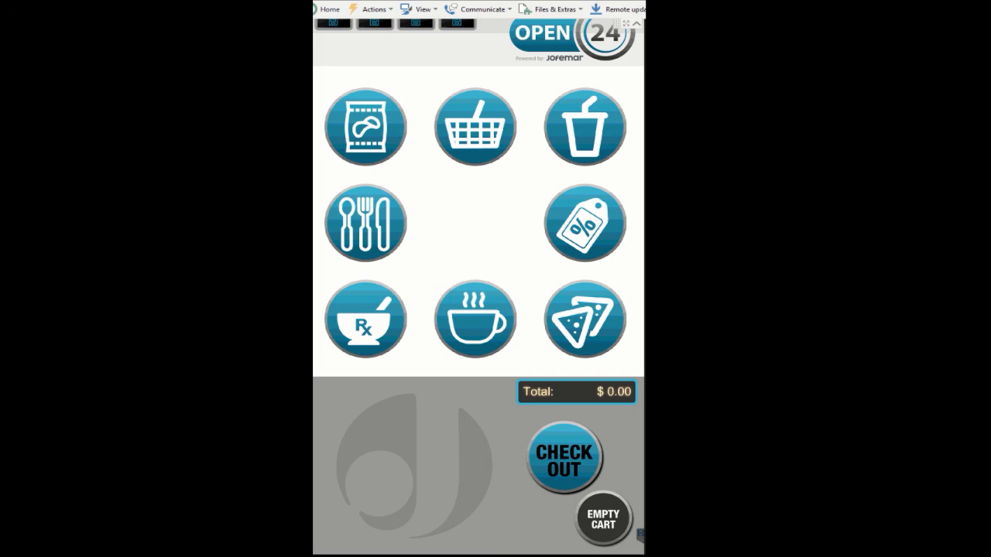
click(374, 9)
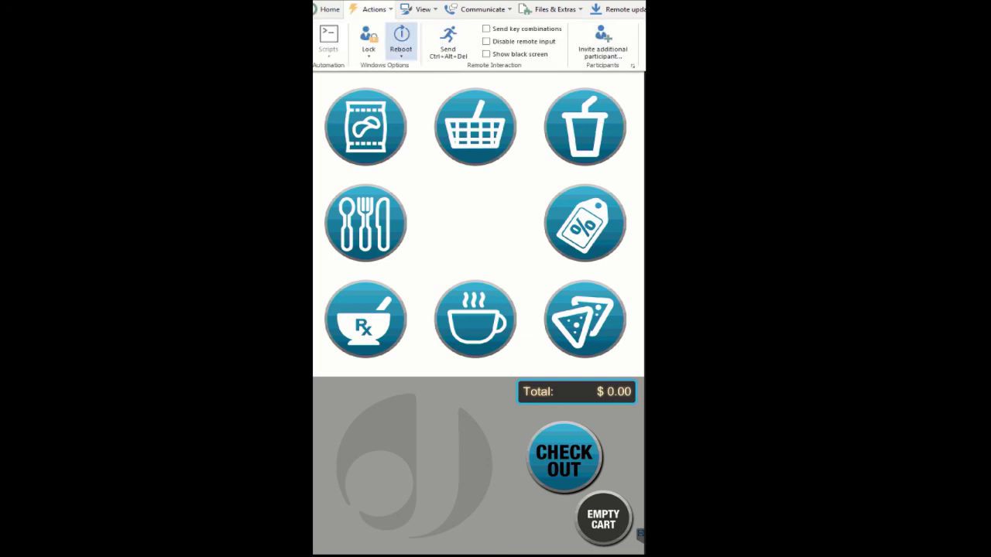
click(448, 42)
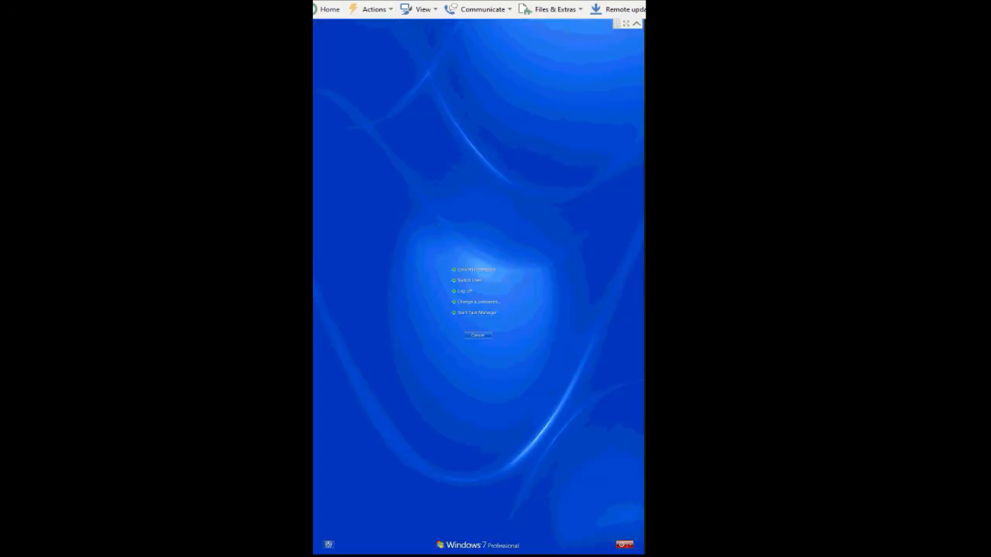
click(477, 313)
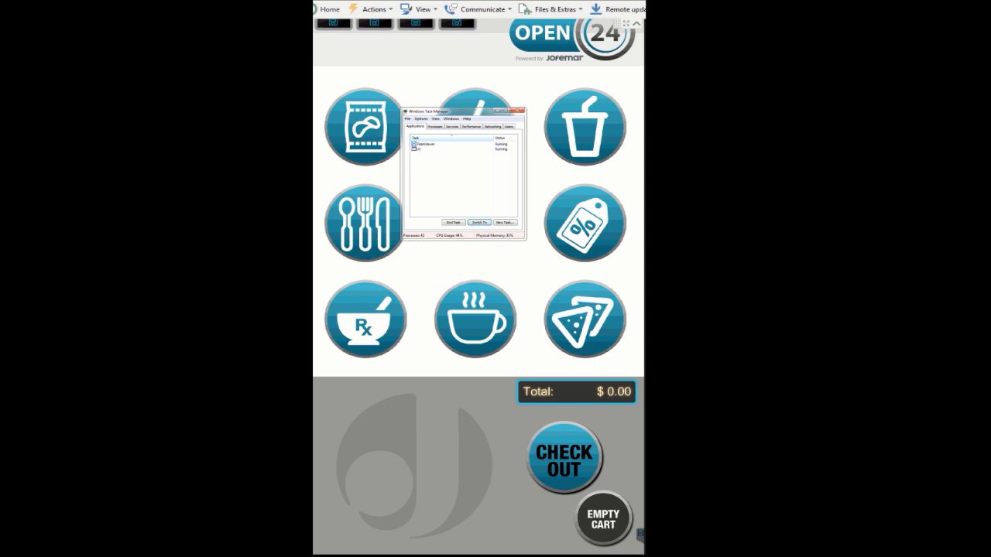
click(407, 118)
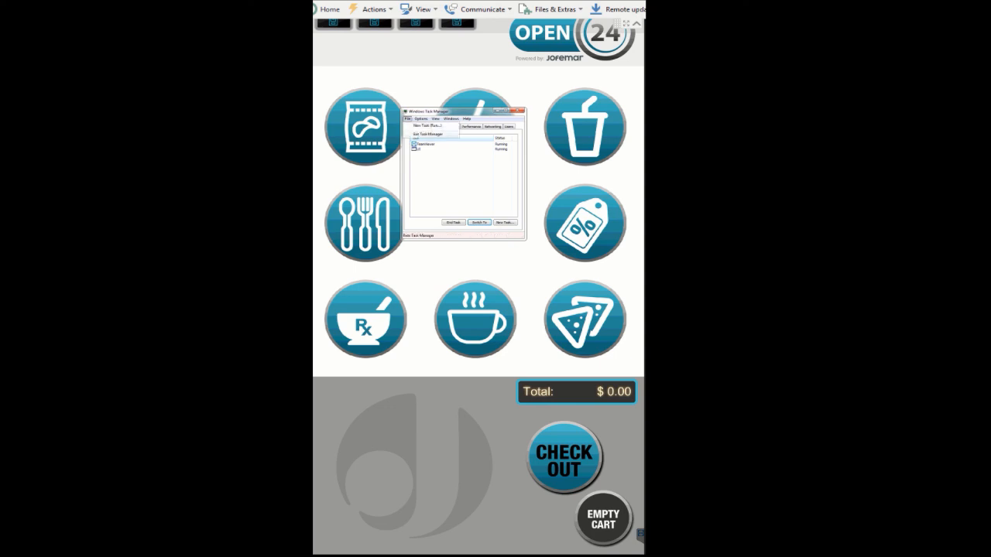
click(425, 127)
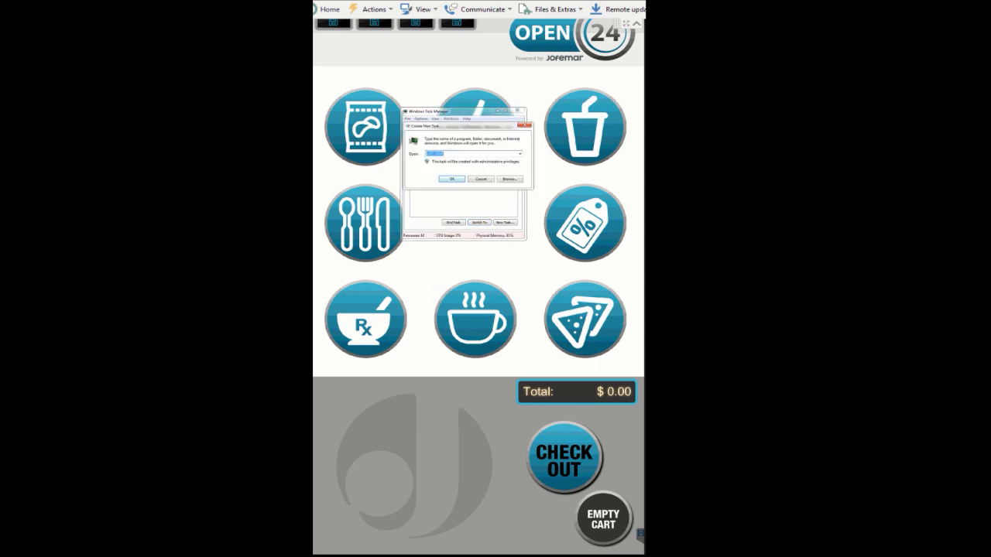
click(452, 178)
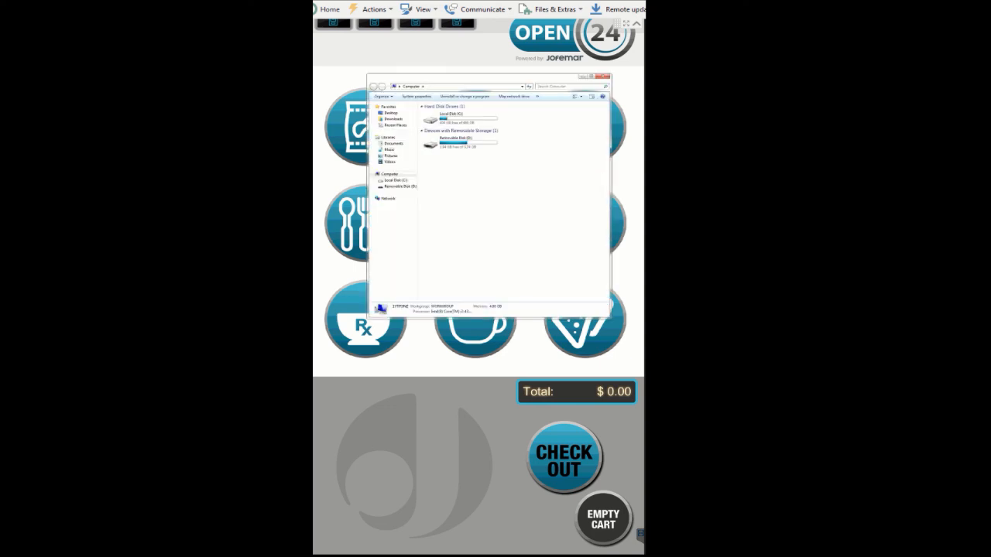
Open the Interface\UIElements folder on Local Disk C and scroll through its images
double_click(461, 119)
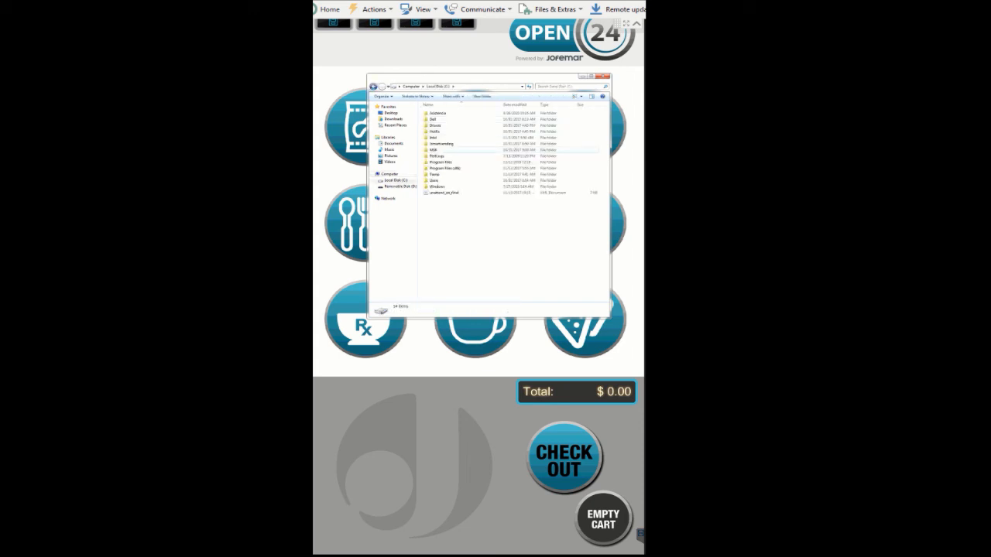
double_click(442, 143)
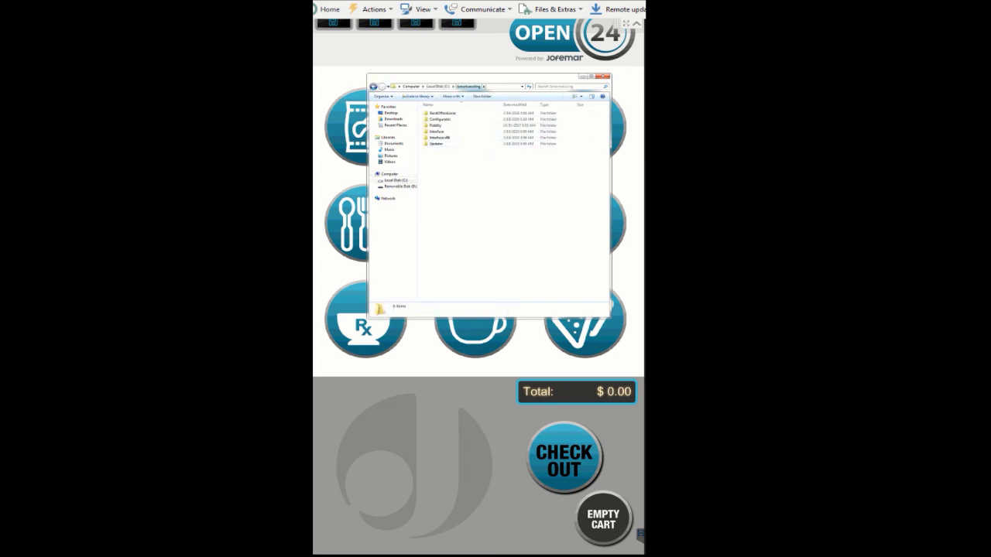
double_click(438, 131)
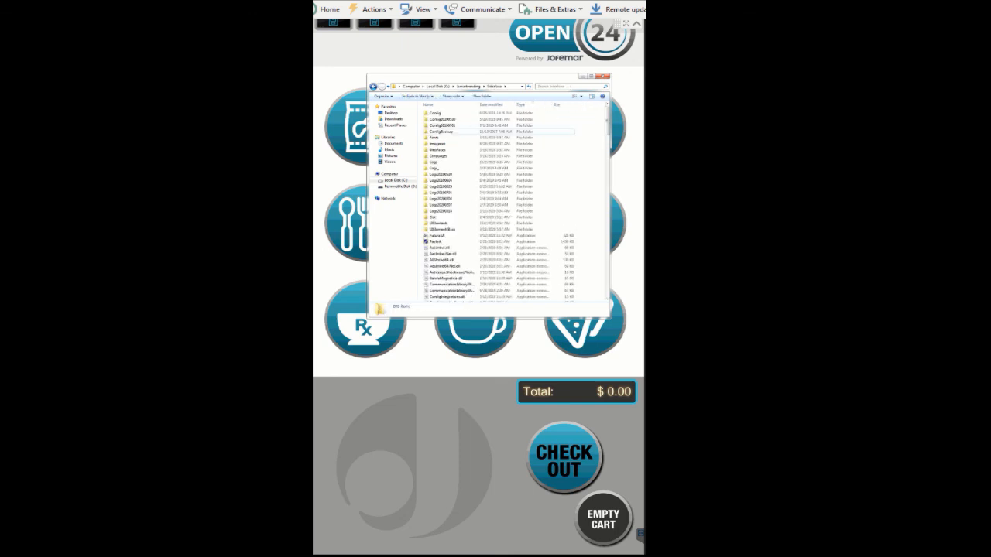
double_click(438, 223)
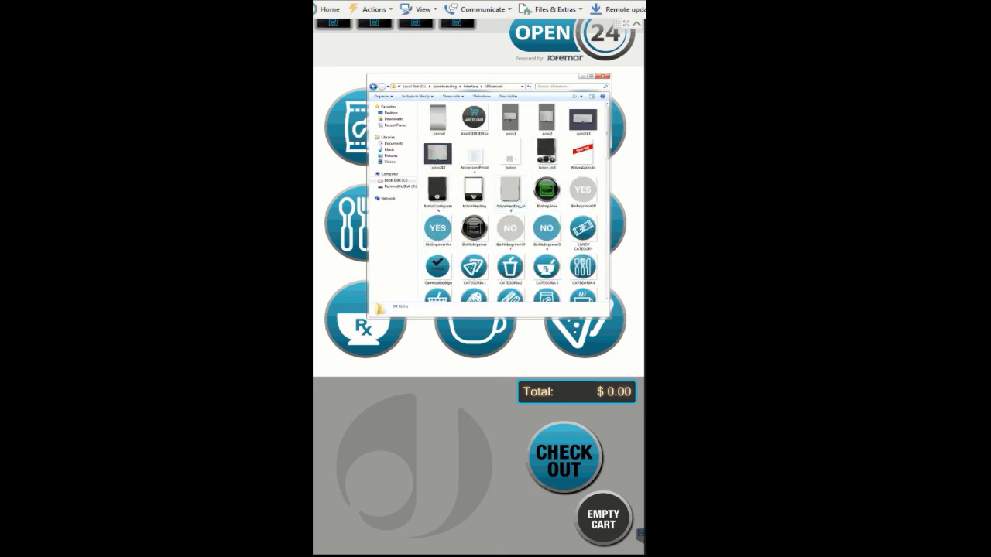
scroll(516, 200, down, 8)
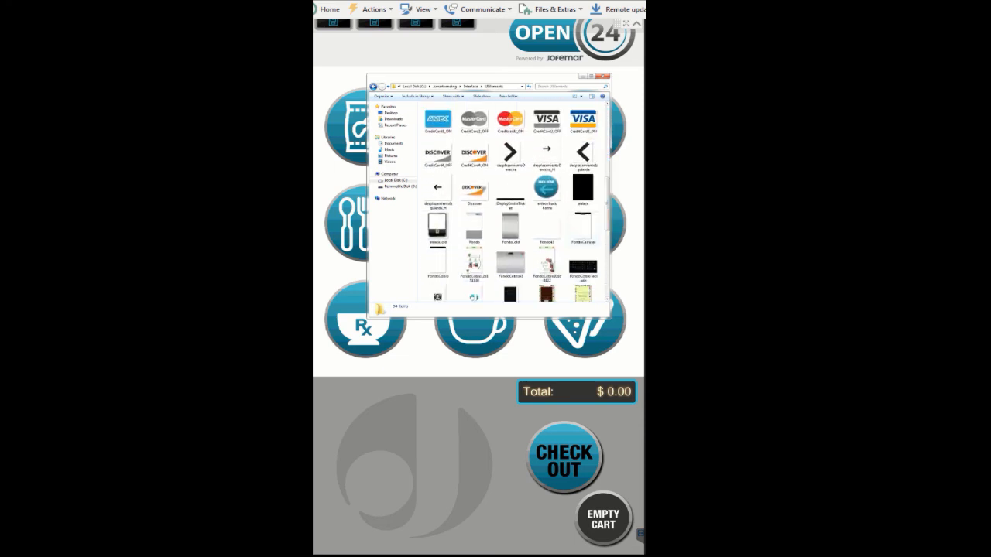
Preview the Fondo background image in Windows Photo Viewer and close the viewer
right_click(474, 229)
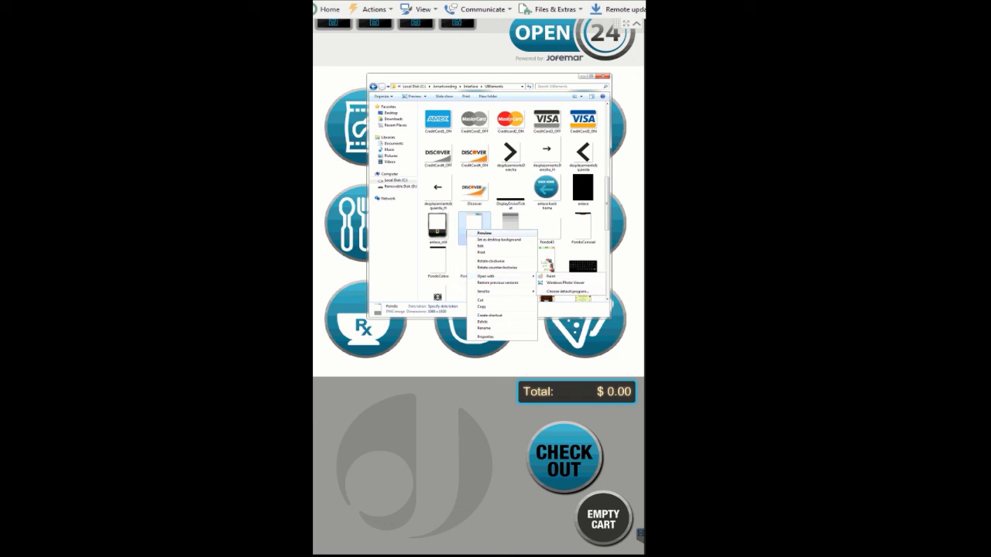
right_click(475, 221)
click(493, 225)
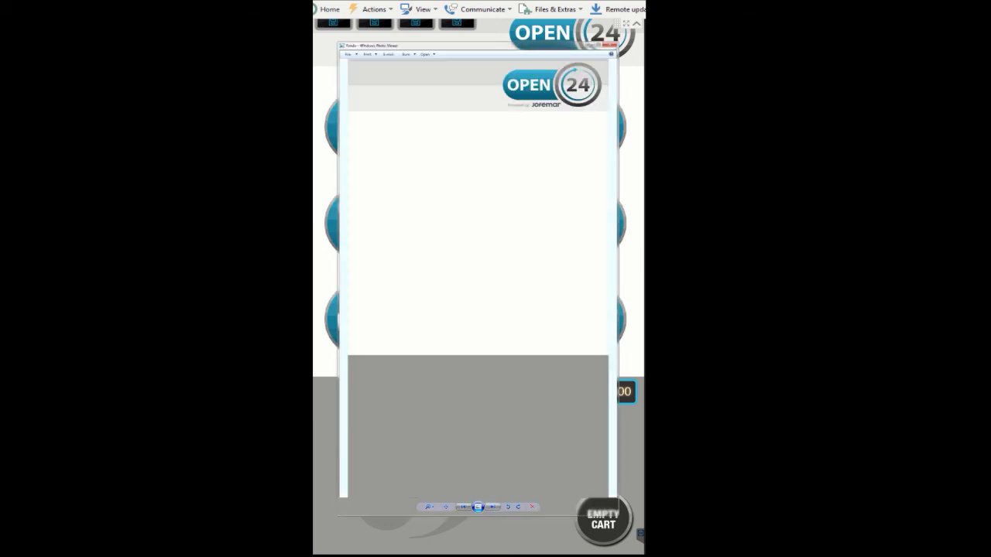
click(610, 44)
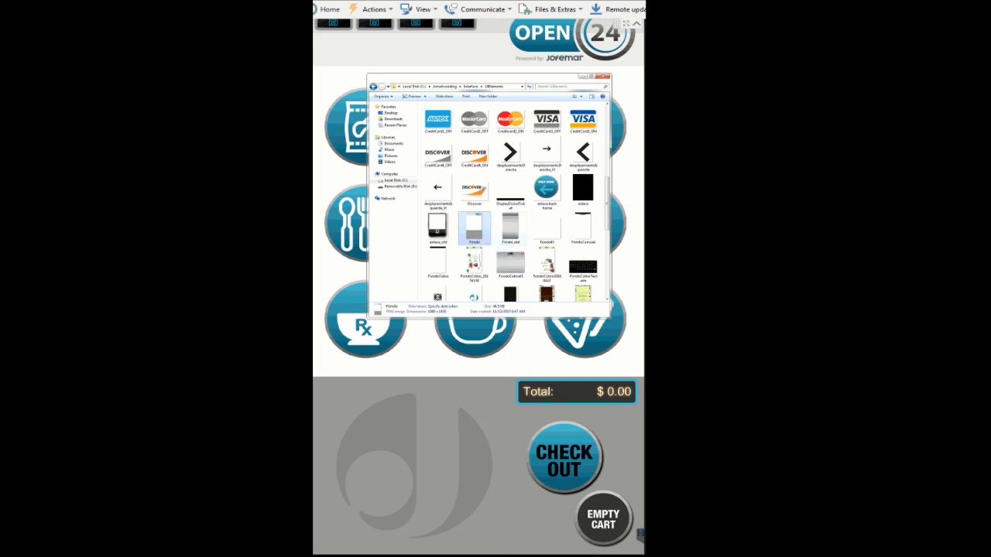
Scroll through the remaining UIElements images and close the explorer window
scroll(511, 201, down, 5)
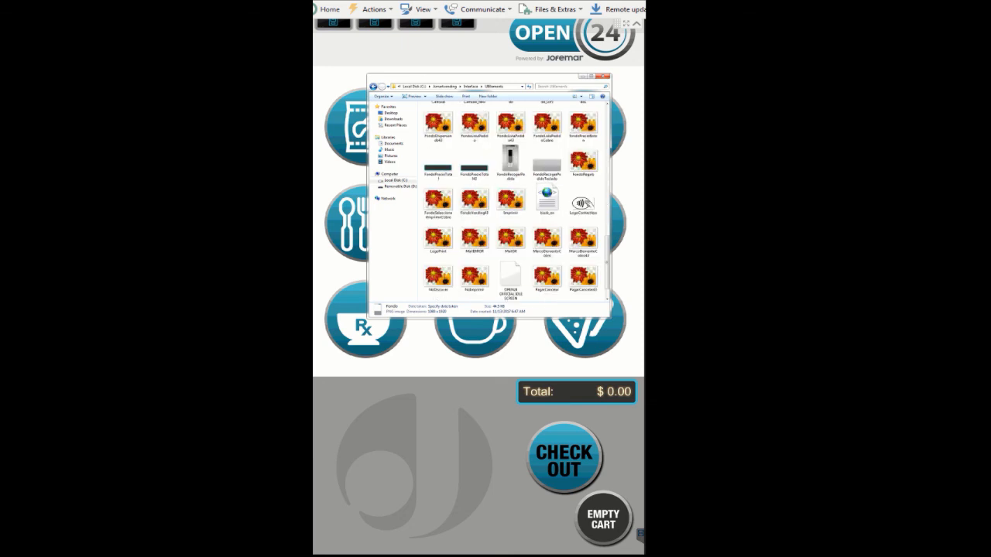
scroll(511, 201, up, 10)
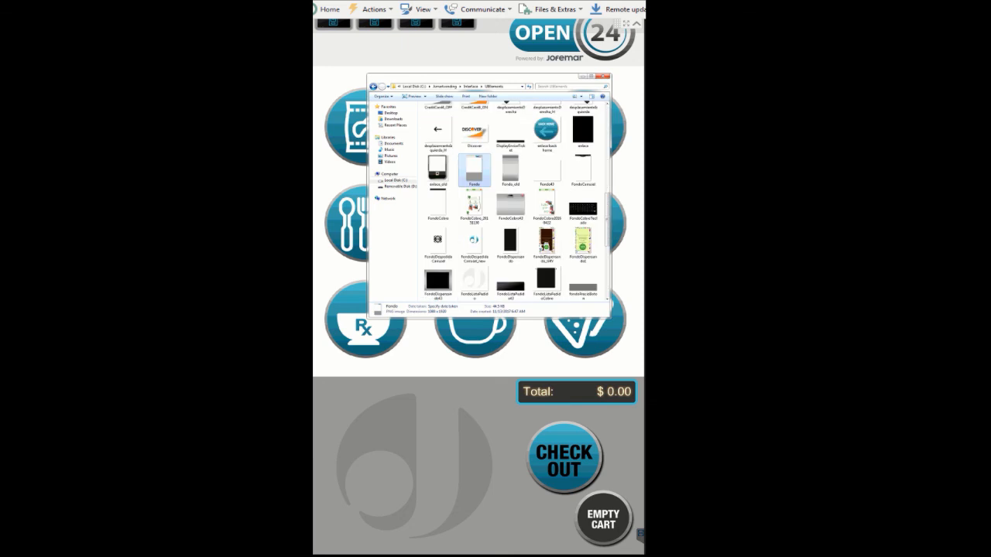
click(604, 75)
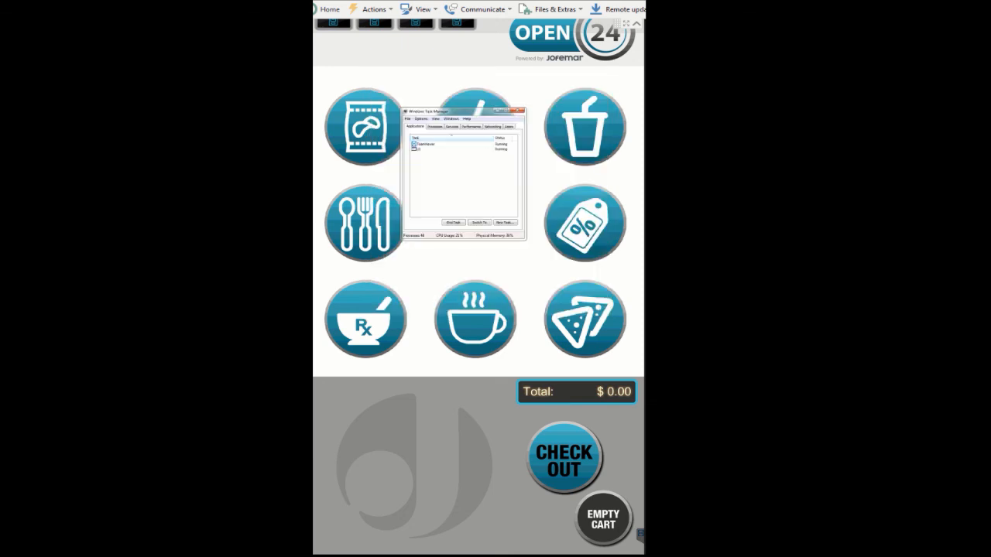